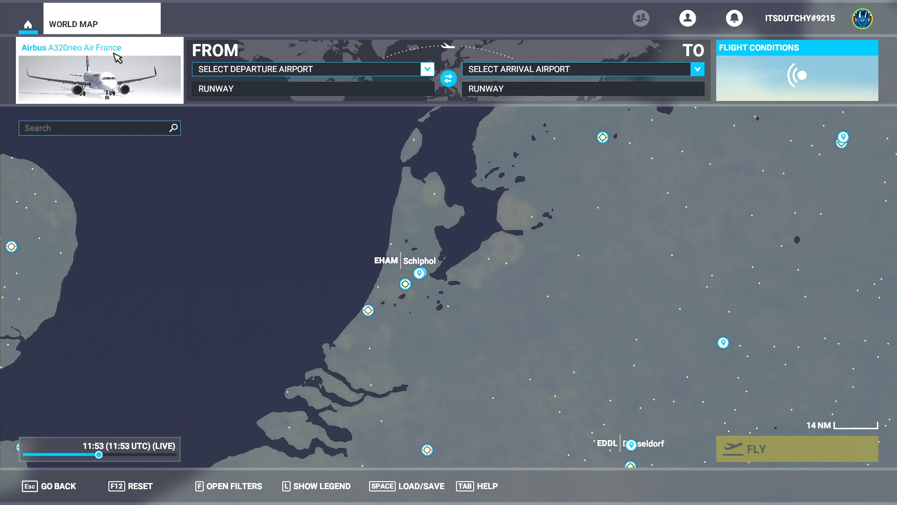
Set Amsterdam Schiphol (EHAM) as the departure airport on the world map
{"action": "scroll", "coordinate": [449, 297], "scroll_direction": "down", "scroll_amount": 2}
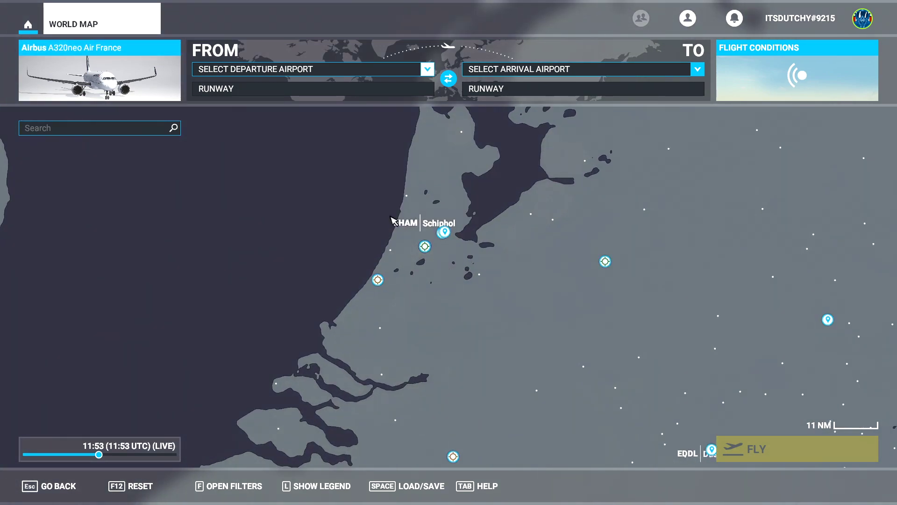
{"action": "scroll", "coordinate": [483, 182], "scroll_direction": "up", "scroll_amount": 3}
{"action": "left_click_drag", "start_coordinate": [433, 486], "coordinate": [536, 242]}
{"action": "scroll", "coordinate": [374, 310], "scroll_direction": "down", "scroll_amount": 3}
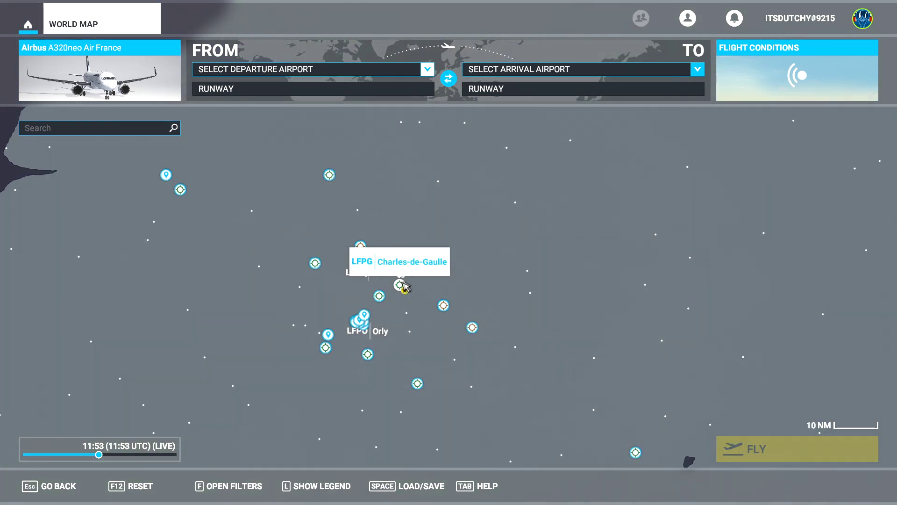
{"action": "scroll", "coordinate": [511, 257], "scroll_direction": "up", "scroll_amount": 3}
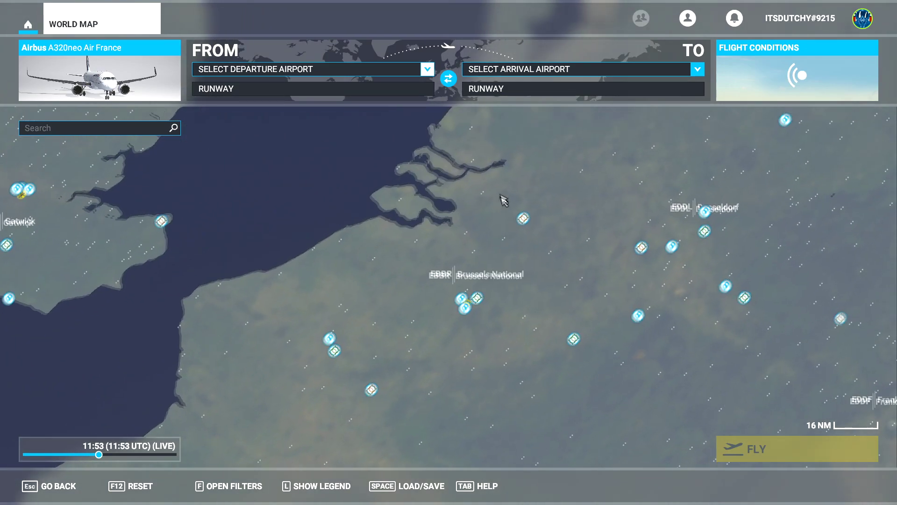
{"action": "left_click_drag", "start_coordinate": [504, 204], "coordinate": [451, 302]}
{"action": "scroll", "coordinate": [475, 308], "scroll_direction": "down", "scroll_amount": 5}
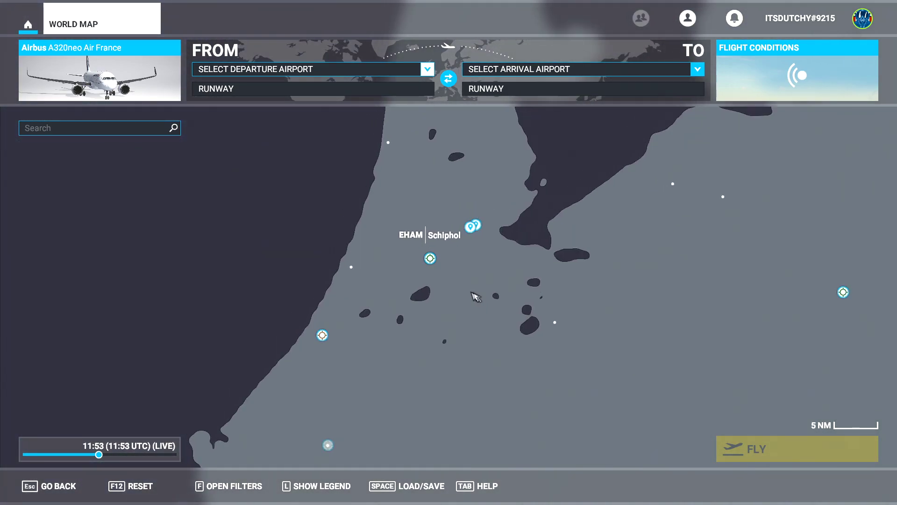
{"action": "left_click", "coordinate": [429, 258]}
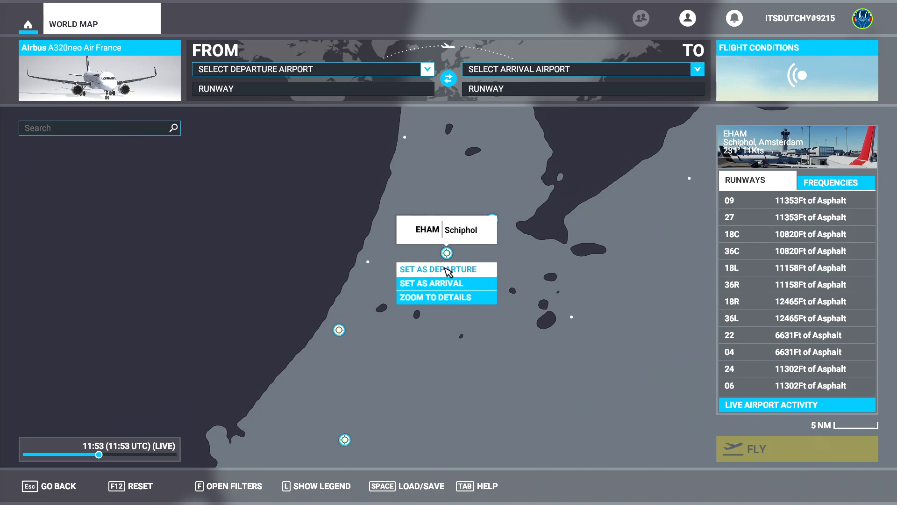
{"action": "left_click", "coordinate": [447, 270]}
Set Paris Charles-de-Gaulle (LFPG) as the arrival airport
{"action": "scroll", "coordinate": [522, 284], "scroll_direction": "down", "scroll_amount": 3}
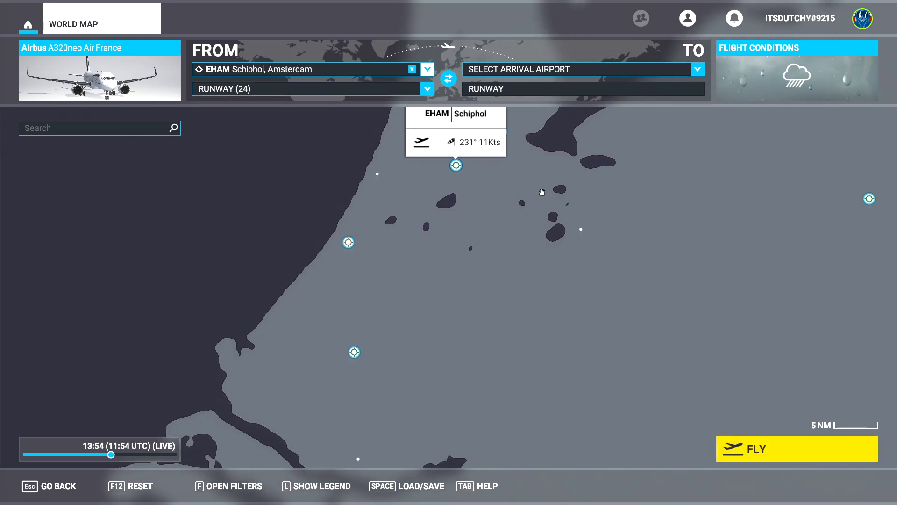
{"action": "left_click_drag", "start_coordinate": [498, 345], "coordinate": [507, 287]}
{"action": "left_click_drag", "start_coordinate": [492, 342], "coordinate": [512, 203]}
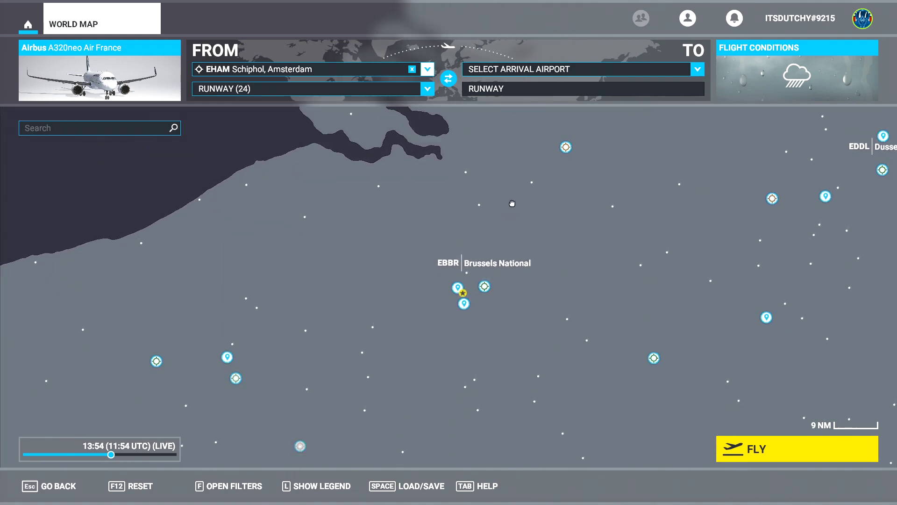
{"action": "left_click_drag", "start_coordinate": [445, 365], "coordinate": [507, 134]}
{"action": "left_click_drag", "start_coordinate": [259, 403], "coordinate": [366, 322]}
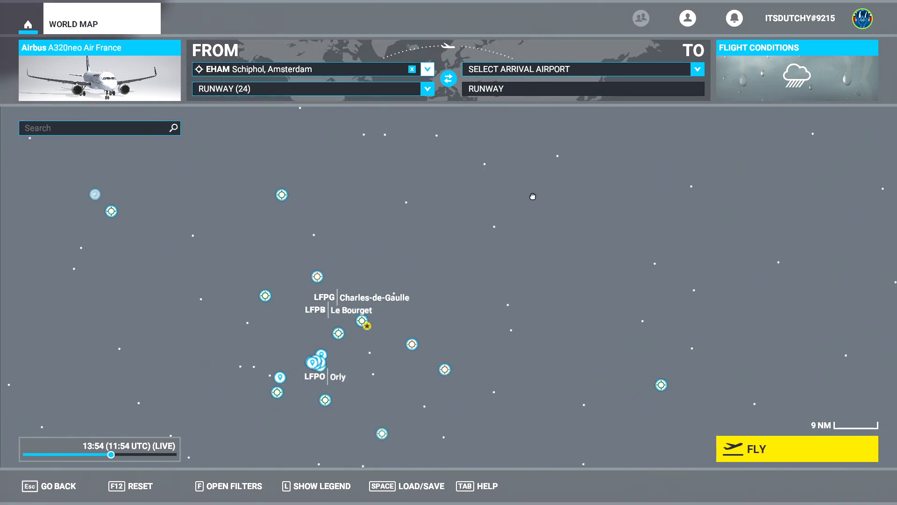
{"action": "left_click", "coordinate": [364, 322]}
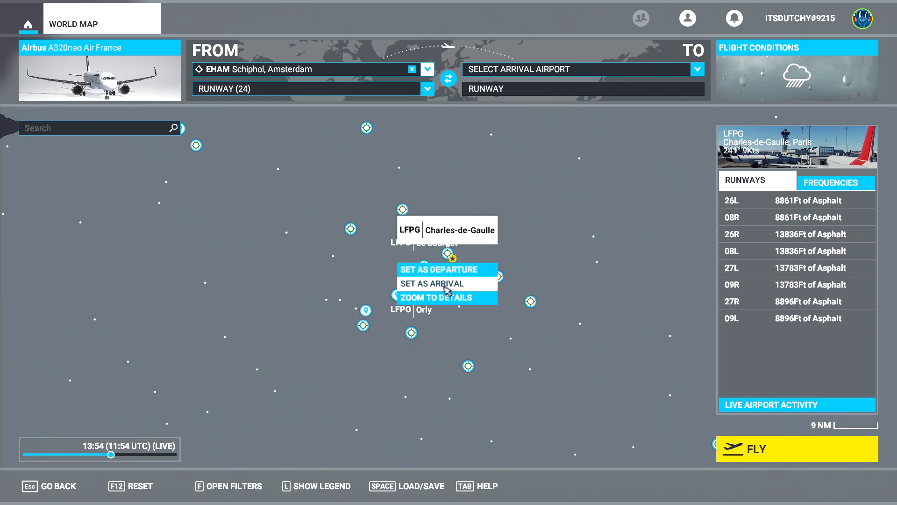
{"action": "left_click", "coordinate": [450, 287]}
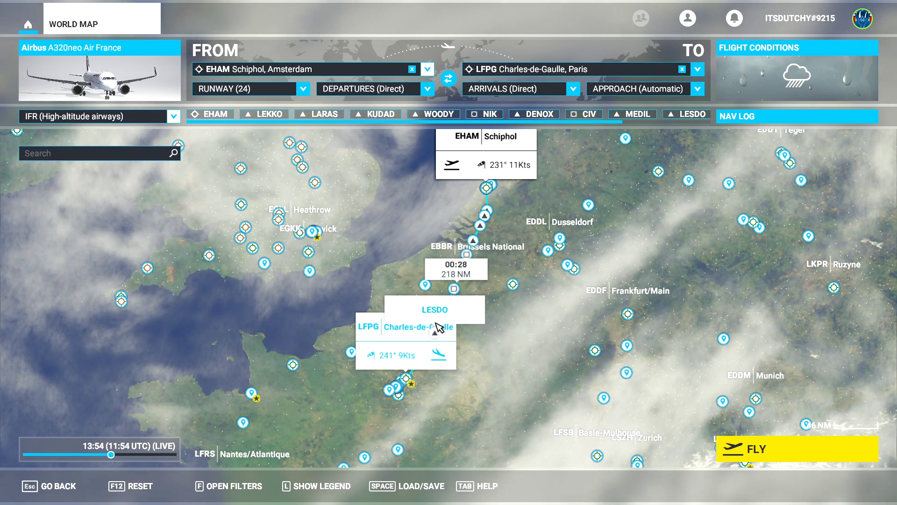
Zoom in on Schiphol at the northern end of the EHAM–LFPG route
{"action": "left_click_drag", "start_coordinate": [502, 248], "coordinate": [500, 274]}
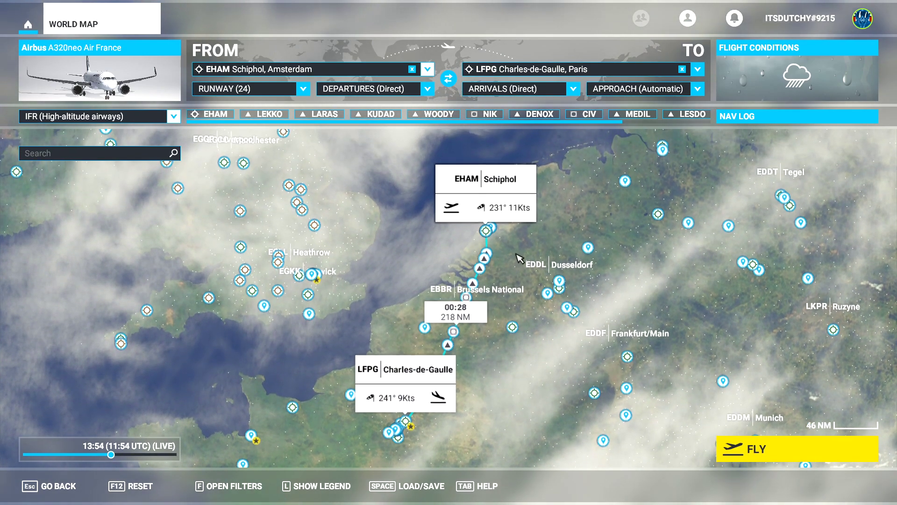
{"action": "scroll", "coordinate": [515, 269], "scroll_direction": "up", "scroll_amount": 5}
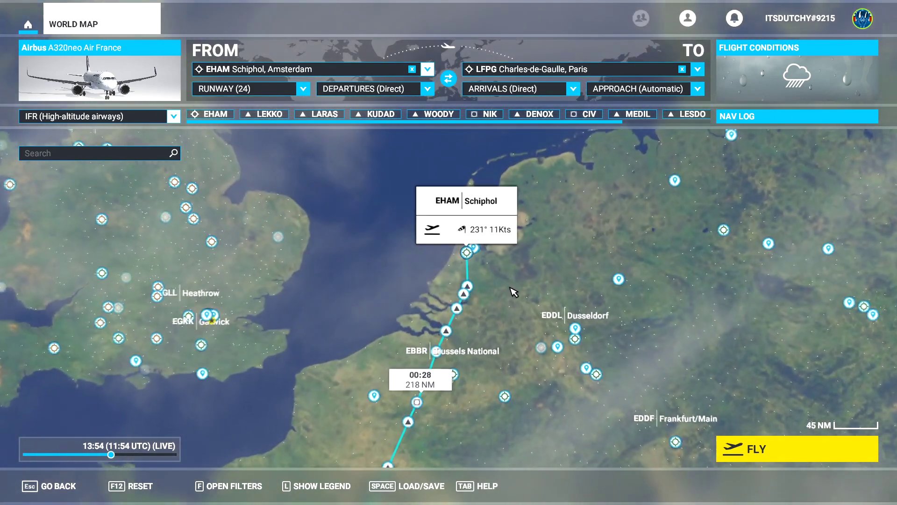
{"action": "scroll", "coordinate": [498, 295], "scroll_direction": "up", "scroll_amount": 4}
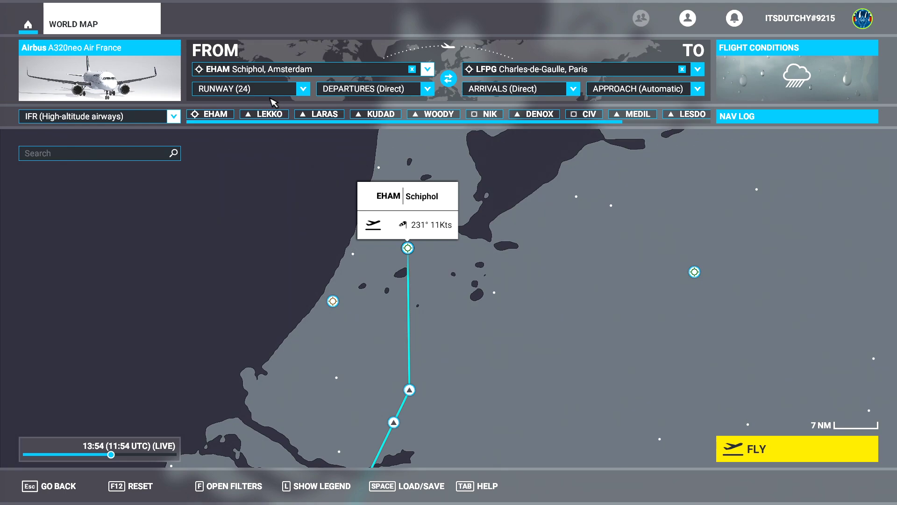
Change the Schiphol departure from runway 24 to parking Gate D 16
{"action": "left_click", "coordinate": [303, 89]}
{"action": "left_click", "coordinate": [280, 90]}
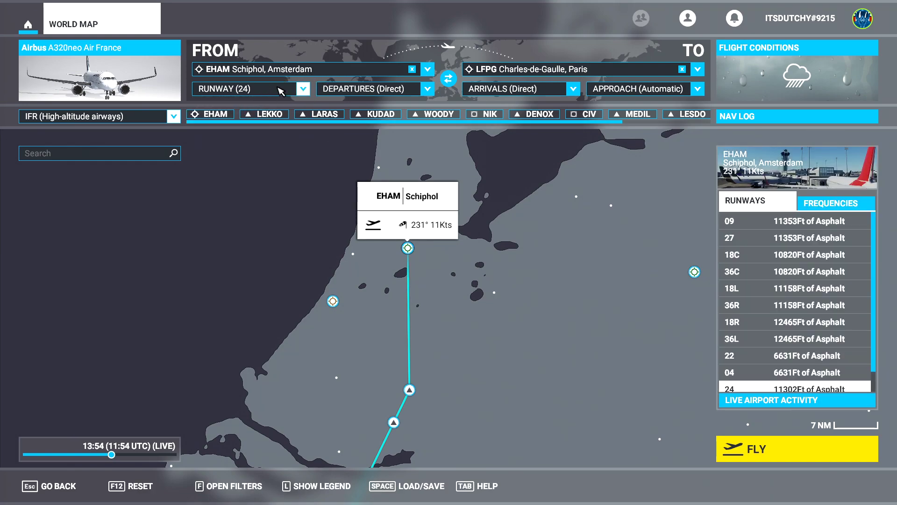
{"action": "scroll", "coordinate": [407, 257], "scroll_direction": "up", "scroll_amount": 5}
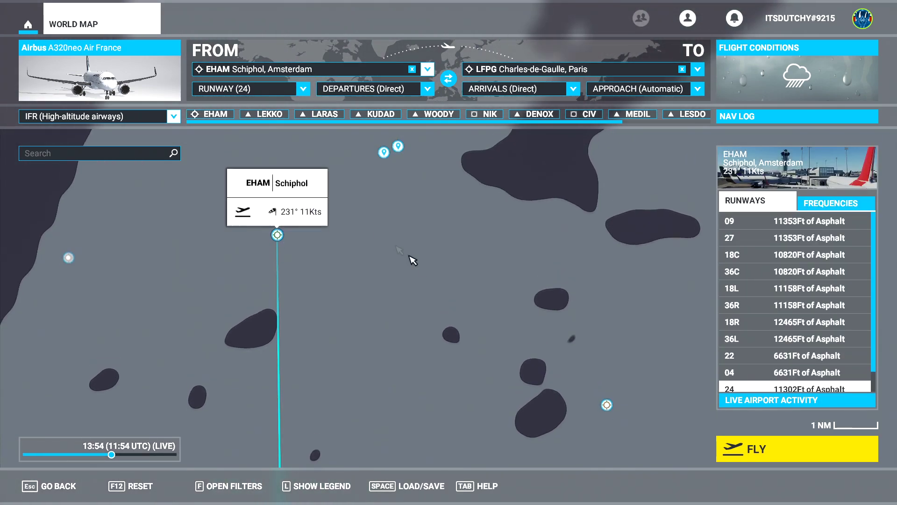
{"action": "scroll", "coordinate": [483, 278], "scroll_direction": "up", "scroll_amount": 5}
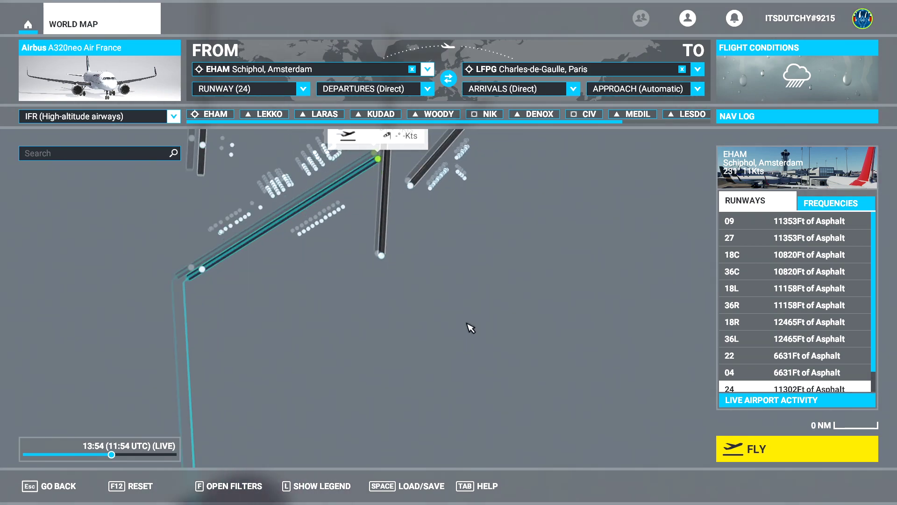
{"action": "scroll", "coordinate": [447, 352], "scroll_direction": "down", "scroll_amount": 2}
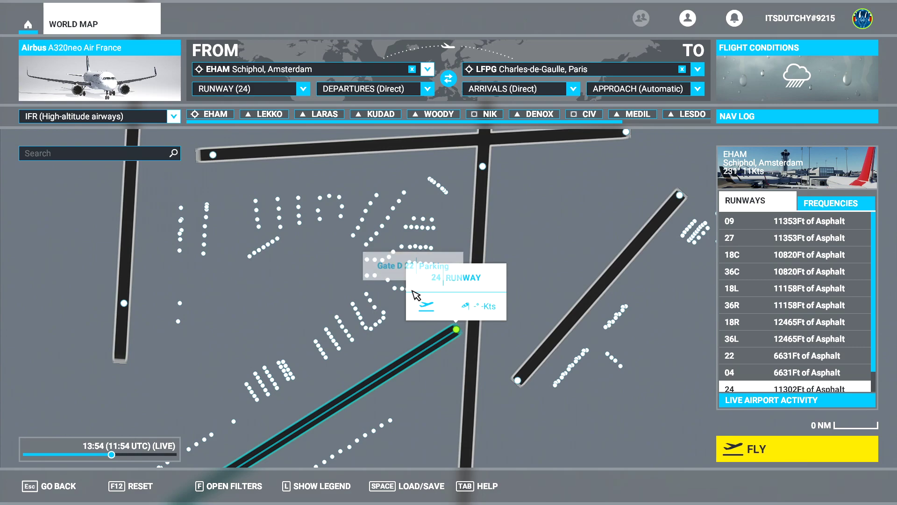
{"action": "left_click", "coordinate": [411, 298]}
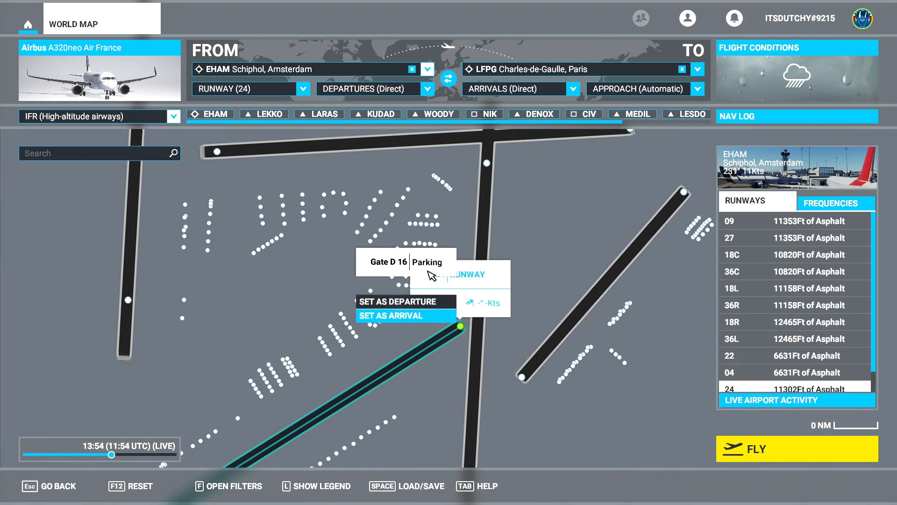
{"action": "left_click", "coordinate": [411, 302]}
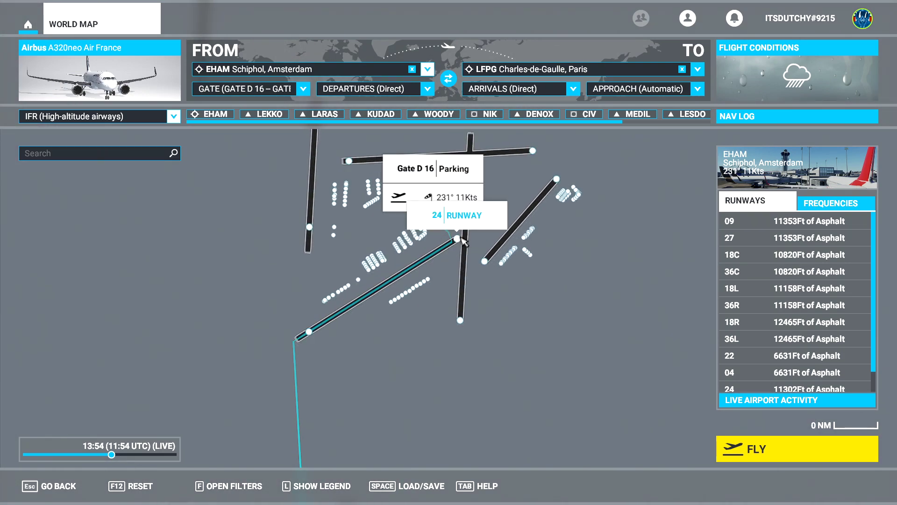
{"action": "scroll", "coordinate": [476, 329], "scroll_direction": "down", "scroll_amount": 2}
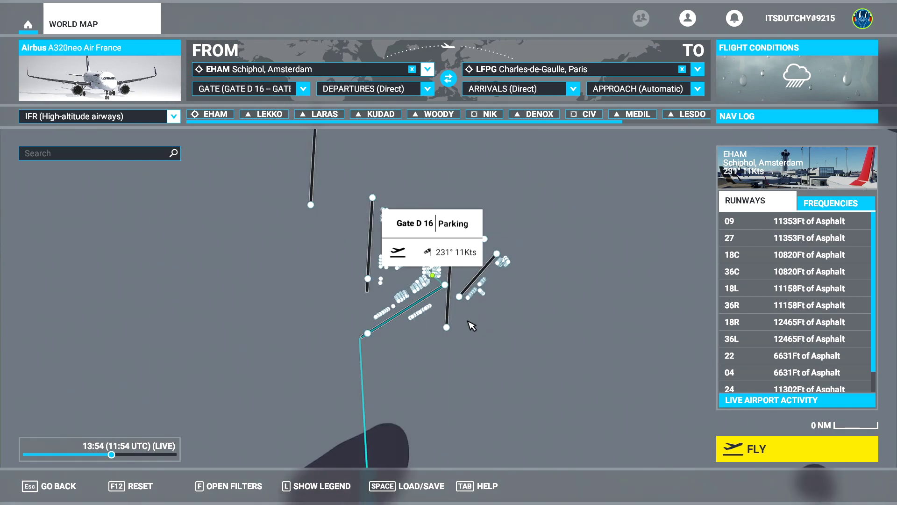
{"action": "left_click", "coordinate": [427, 89]}
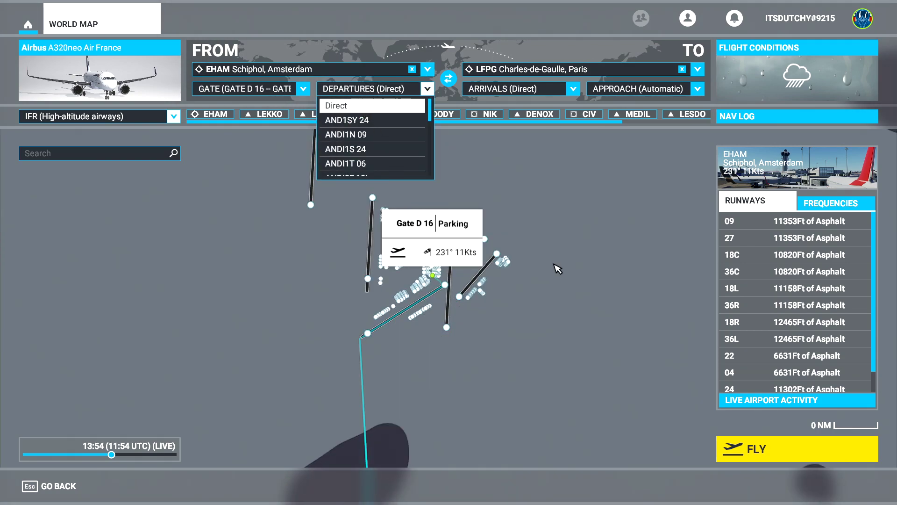
{"action": "left_click", "coordinate": [570, 315]}
{"action": "scroll", "coordinate": [566, 234], "scroll_direction": "down", "scroll_amount": 3}
{"action": "scroll", "coordinate": [556, 275], "scroll_direction": "down", "scroll_amount": 2}
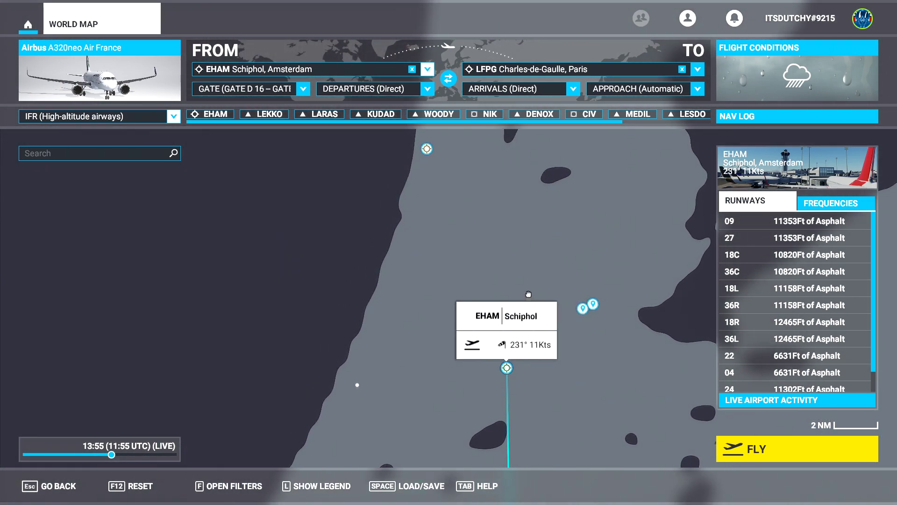
{"action": "scroll", "coordinate": [538, 299], "scroll_direction": "up", "scroll_amount": 2}
{"action": "scroll", "coordinate": [511, 285], "scroll_direction": "down", "scroll_amount": 2}
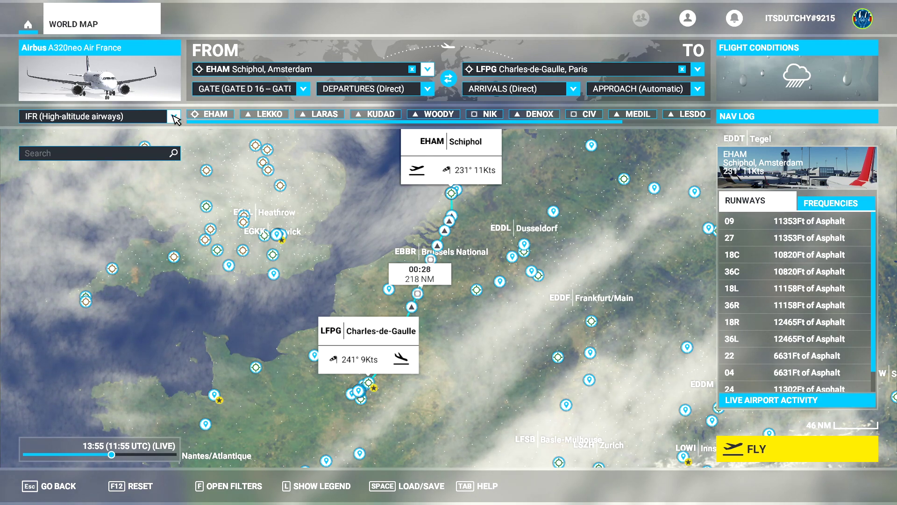
Switch the route to IFR high-altitude airways via LEKKO, LARAS, KUDAD and WOODY
{"action": "left_click", "coordinate": [174, 117]}
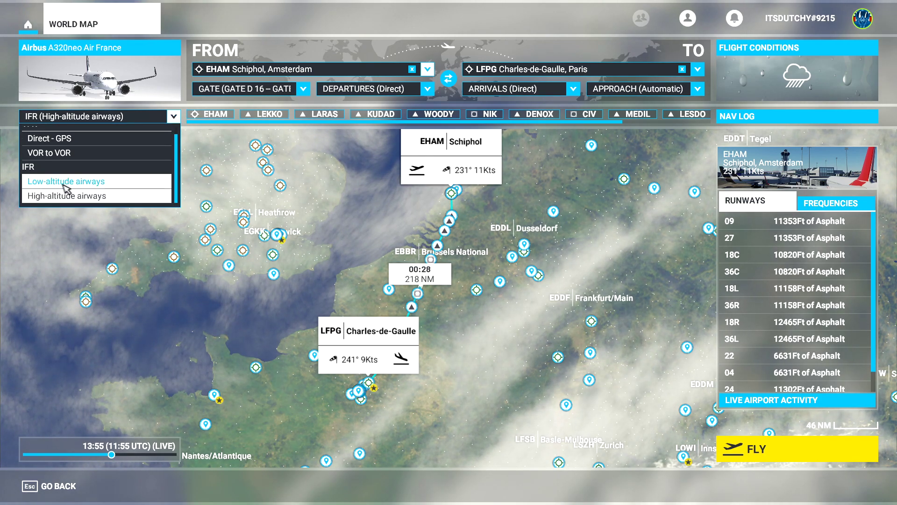
{"action": "scroll", "coordinate": [61, 150], "scroll_direction": "up", "scroll_amount": 1}
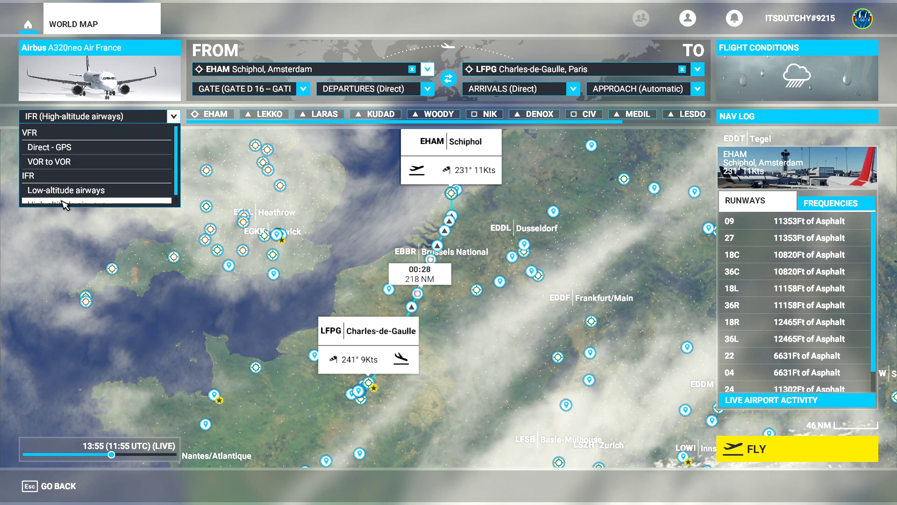
{"action": "scroll", "coordinate": [154, 206], "scroll_direction": "down", "scroll_amount": 1}
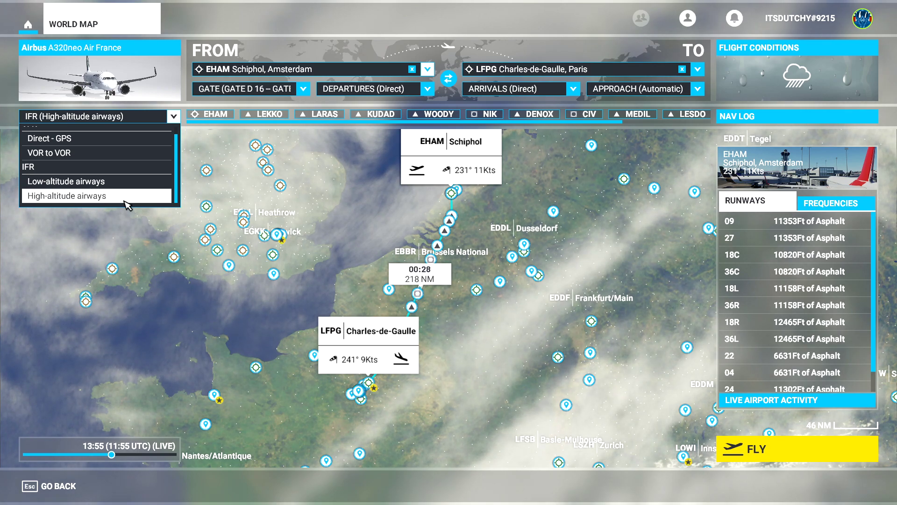
{"action": "left_click_drag", "start_coordinate": [354, 230], "coordinate": [321, 242]}
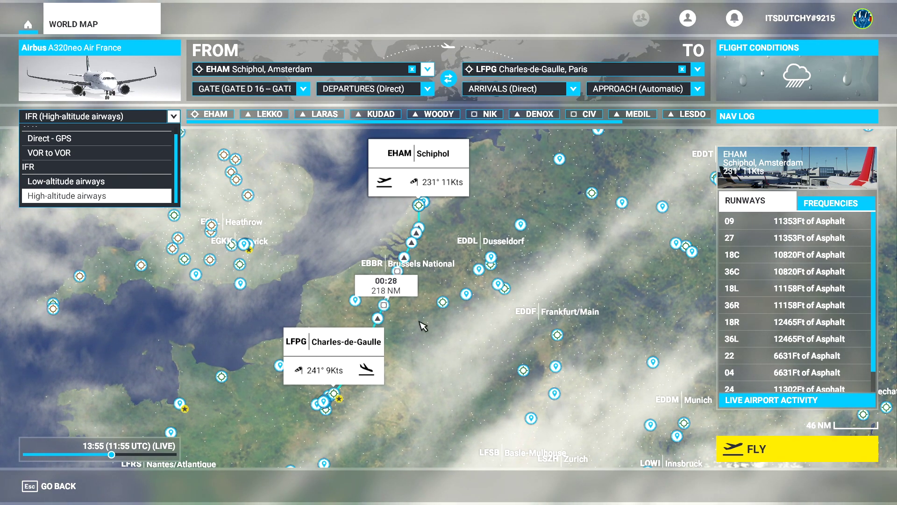
{"action": "left_click_drag", "start_coordinate": [423, 325], "coordinate": [433, 304]}
{"action": "scroll", "coordinate": [434, 304], "scroll_direction": "up", "scroll_amount": 3}
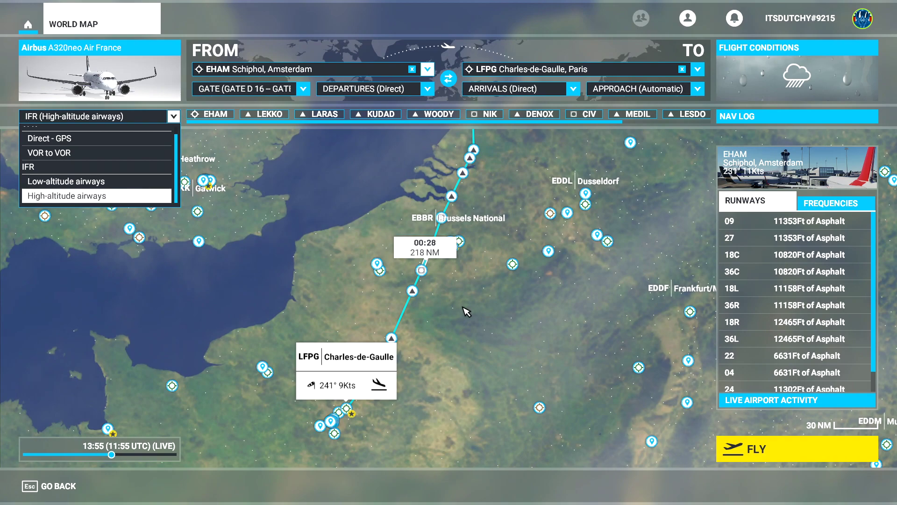
{"action": "scroll", "coordinate": [466, 312], "scroll_direction": "up", "scroll_amount": 2}
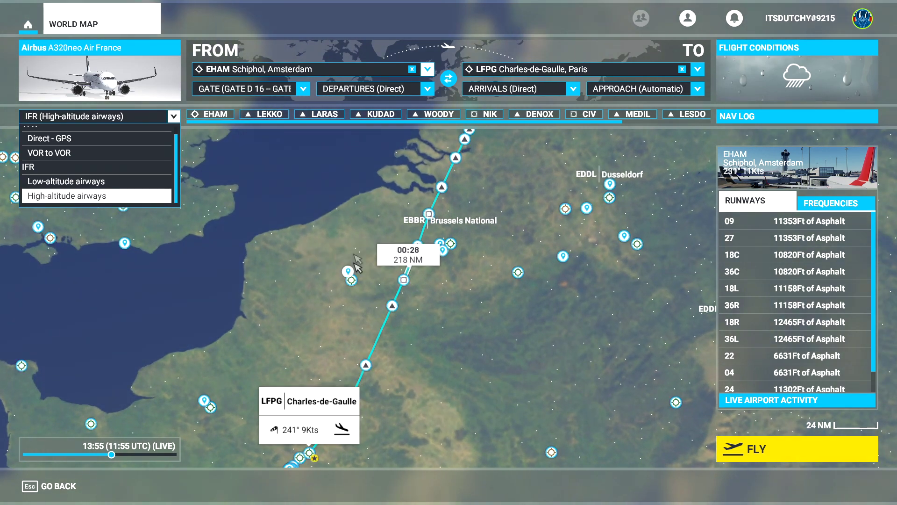
{"action": "left_click_drag", "start_coordinate": [503, 189], "coordinate": [476, 247]}
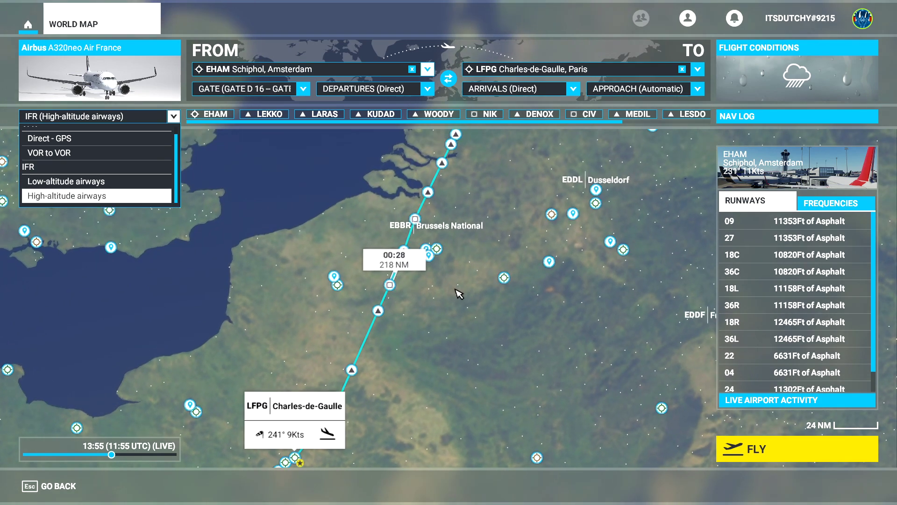
{"action": "left_click", "coordinate": [106, 197]}
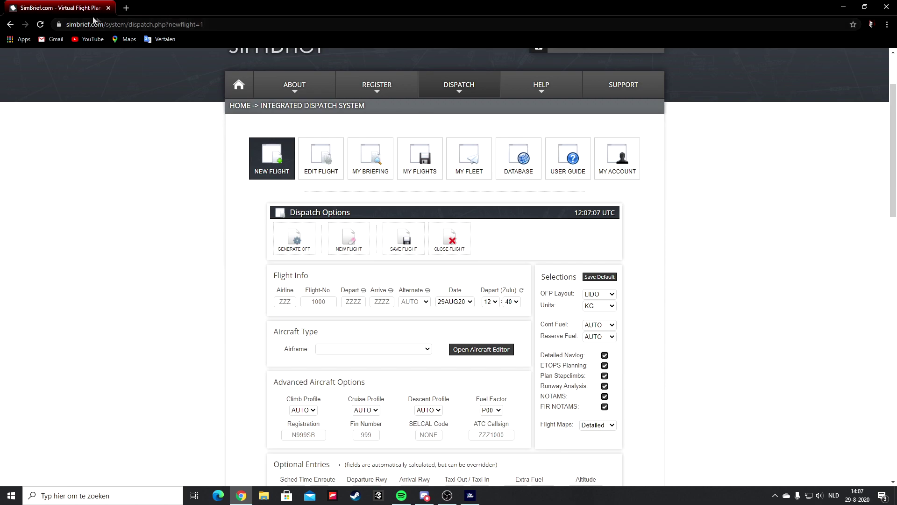
Enter EHAM as departure and LFPG as arrival in the new SimBrief flight
{"action": "scroll", "coordinate": [196, 198], "scroll_direction": "down", "scroll_amount": 1}
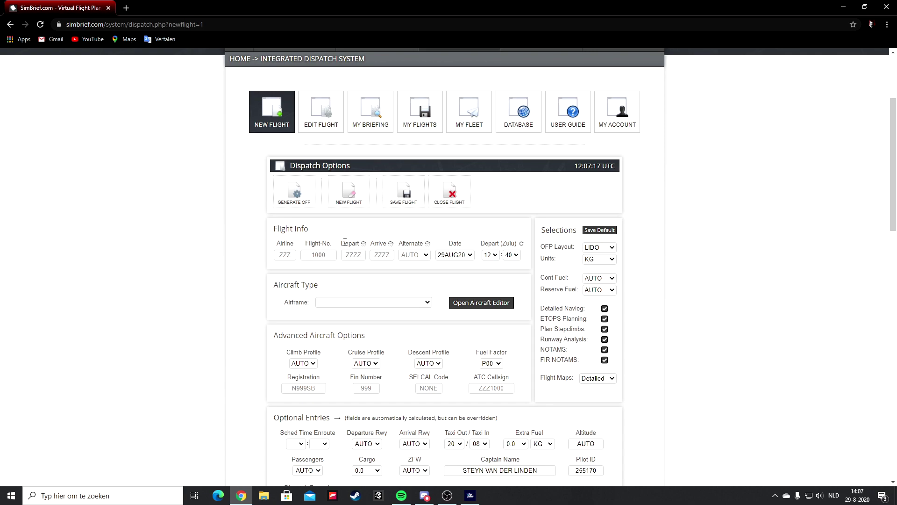
{"action": "left_click", "coordinate": [354, 255]}
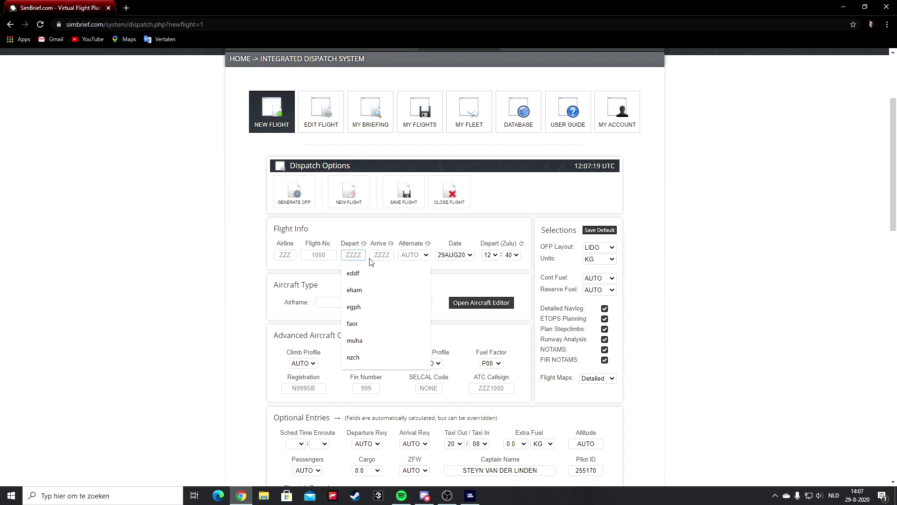
{"action": "type", "text": "eham"}
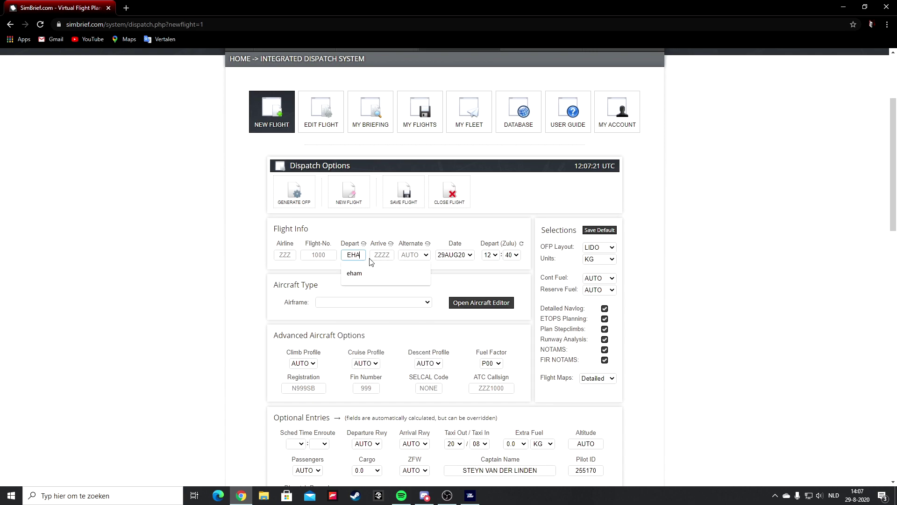
{"action": "left_click", "coordinate": [382, 255]}
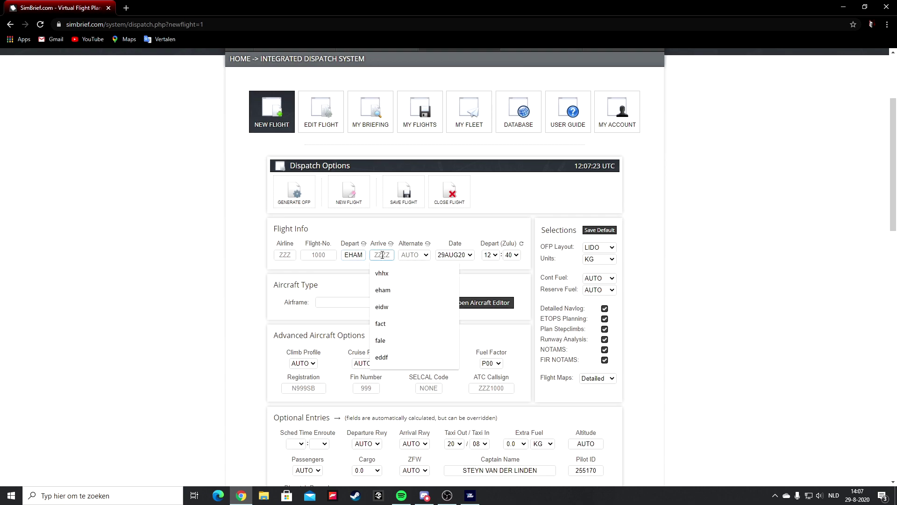
{"action": "type", "text": "lfpg"}
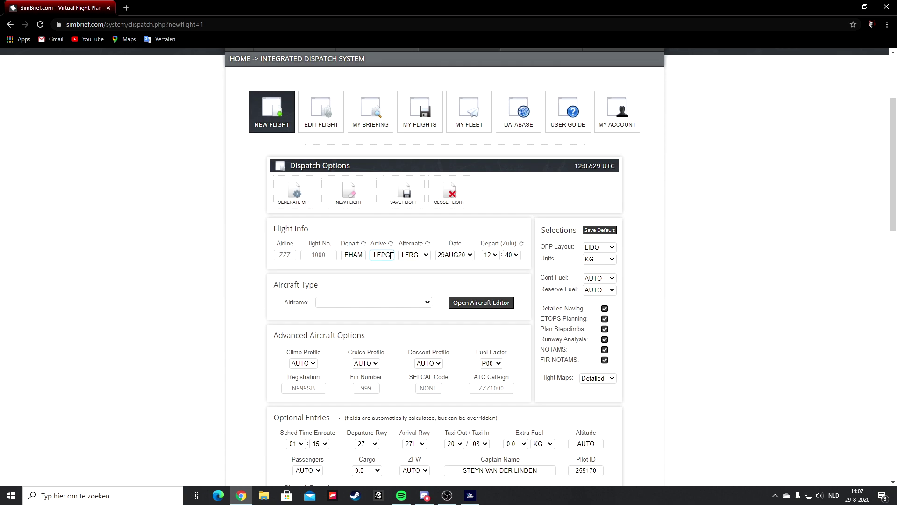
{"action": "scroll", "coordinate": [360, 276], "scroll_direction": "down", "scroll_amount": 1}
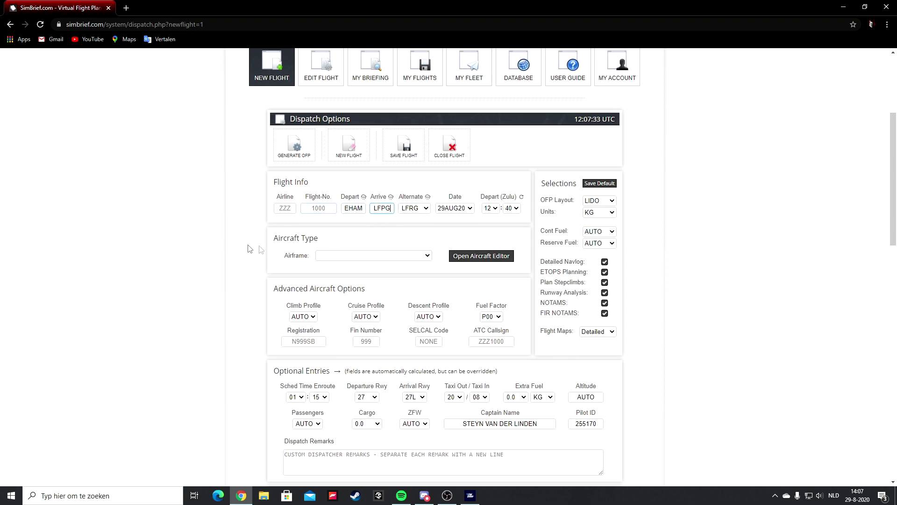
{"action": "scroll", "coordinate": [454, 271], "scroll_direction": "down", "scroll_amount": 1}
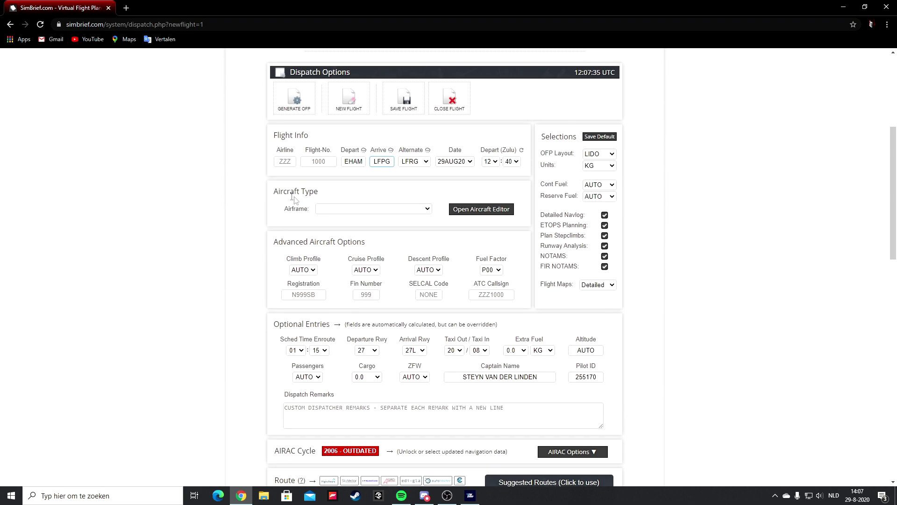
Select the A320 - A320-200 airframe as the aircraft type
{"action": "left_click", "coordinate": [340, 214]}
{"action": "left_click", "coordinate": [369, 223]}
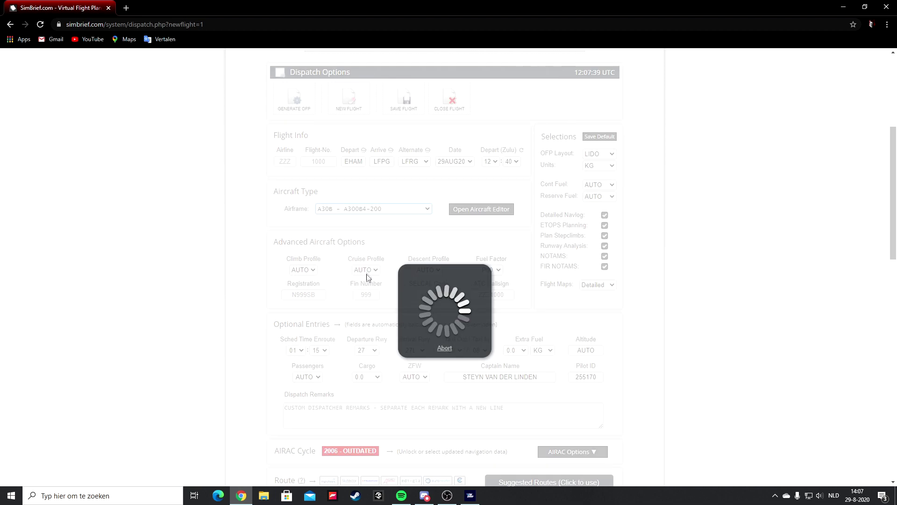
{"action": "left_click", "coordinate": [350, 209]}
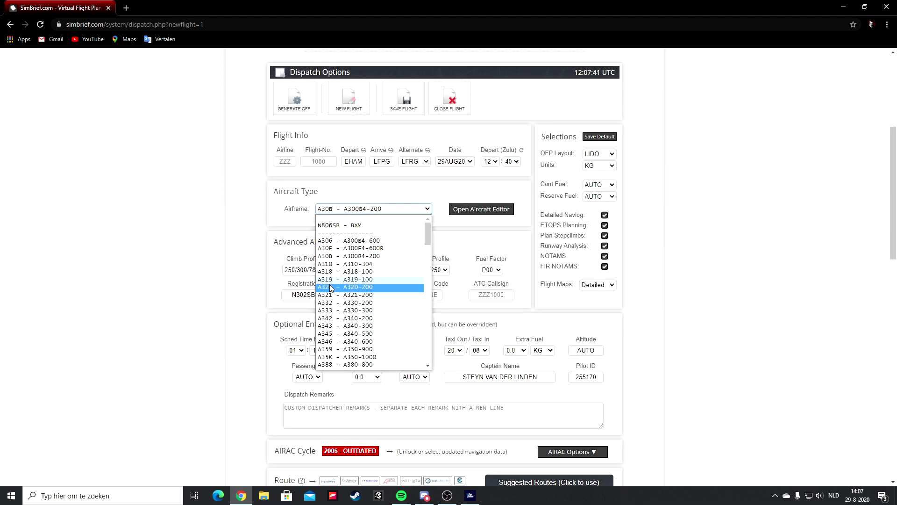
{"action": "left_click", "coordinate": [332, 294]}
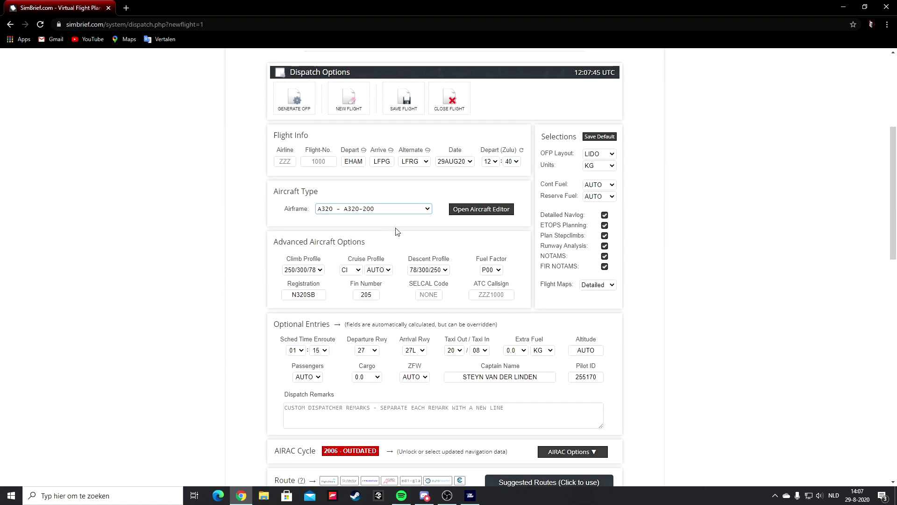
{"action": "scroll", "coordinate": [526, 244], "scroll_direction": "down", "scroll_amount": 2}
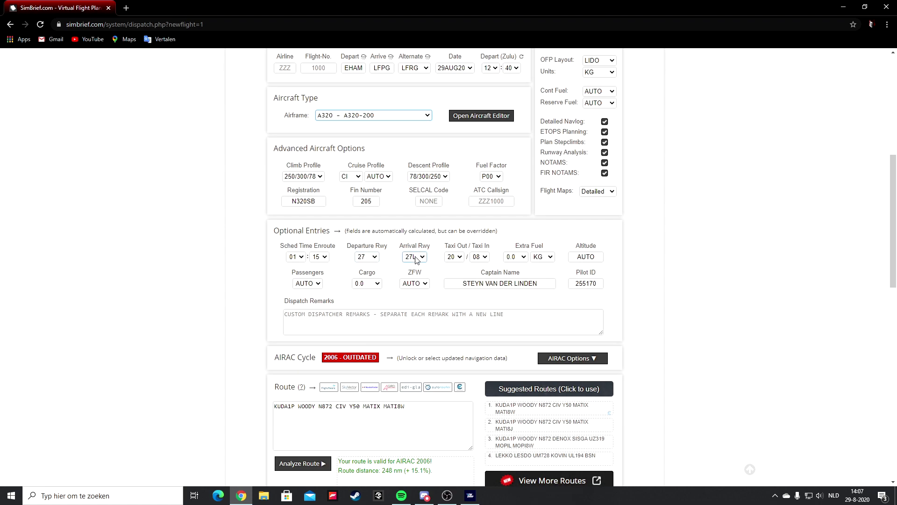
Set departure runway 24 and arrival runway 09L, accepting auto-selected SIDs/STARs
{"action": "left_click", "coordinate": [372, 259]}
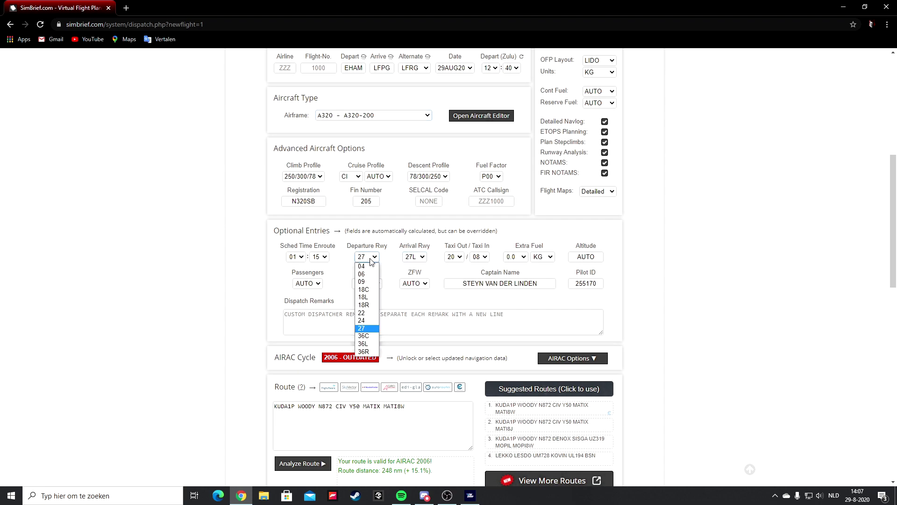
{"action": "left_click", "coordinate": [361, 322]}
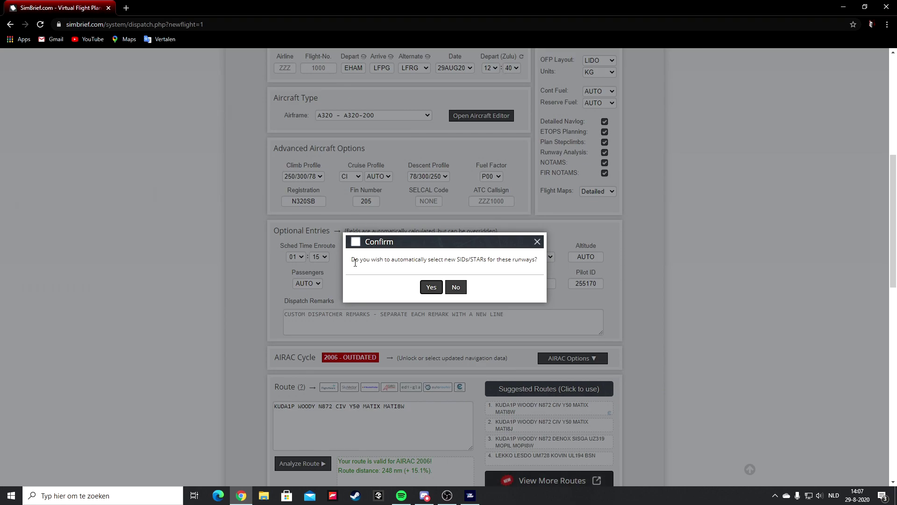
{"action": "left_click", "coordinate": [431, 288]}
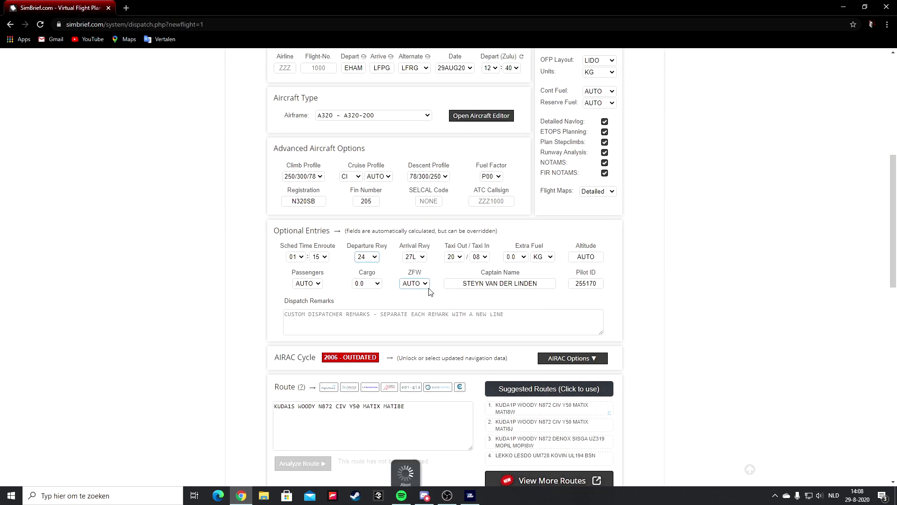
{"action": "left_click", "coordinate": [420, 258]}
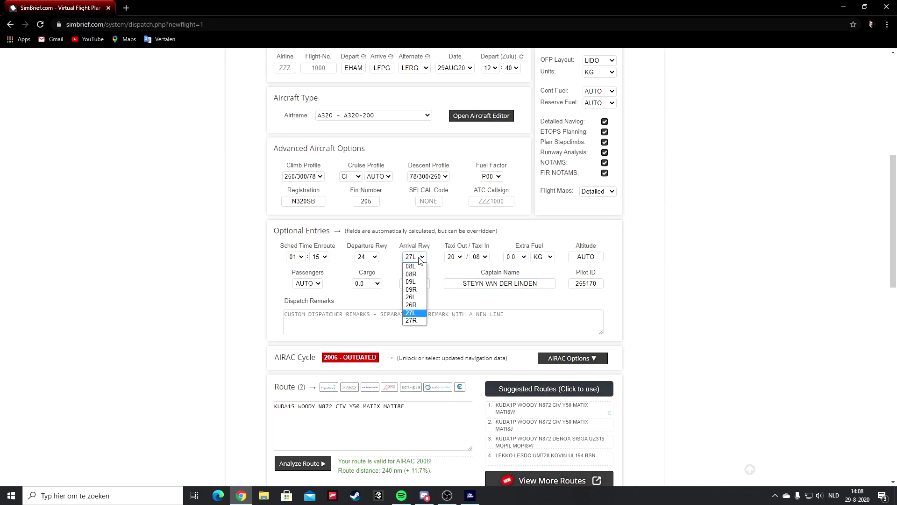
{"action": "left_click", "coordinate": [414, 282]}
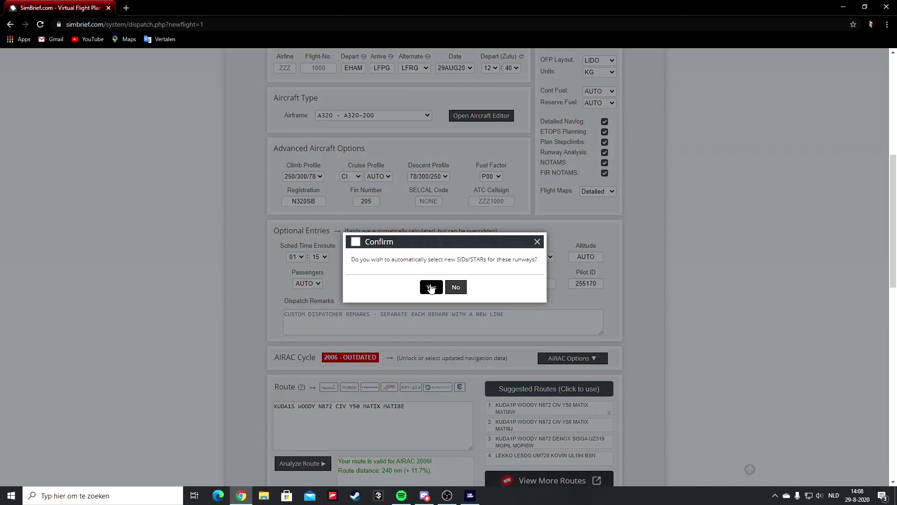
{"action": "left_click", "coordinate": [431, 287]}
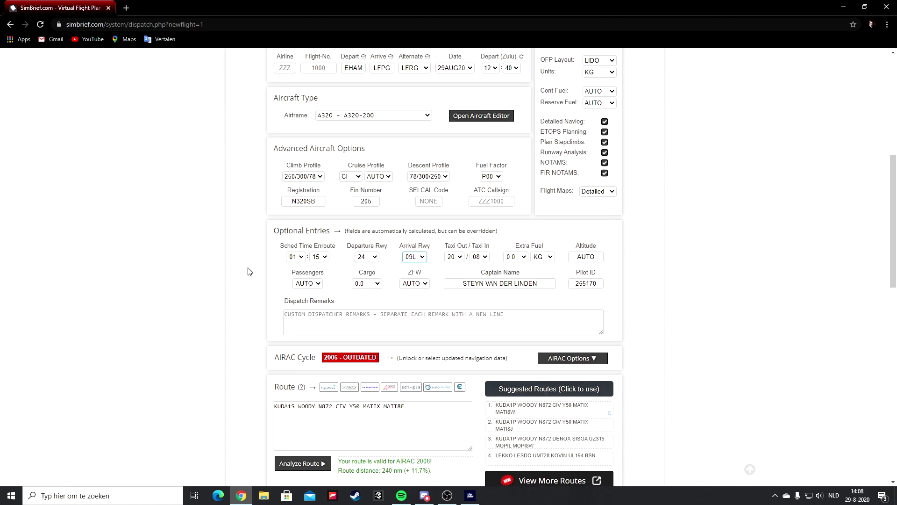
{"action": "scroll", "coordinate": [250, 270], "scroll_direction": "down", "scroll_amount": 1}
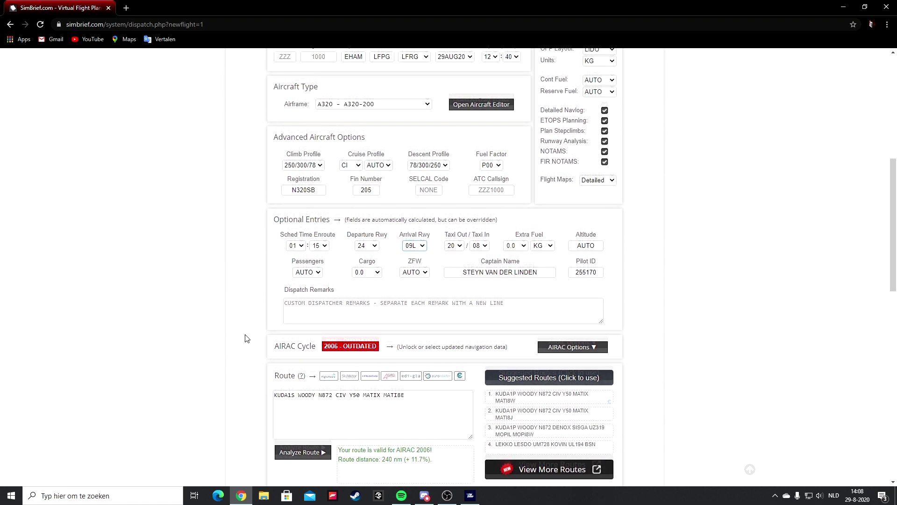
{"action": "left_click", "coordinate": [293, 365]}
Review the KUDA1S…MATI8E route string and request generation of the A320 OFP
{"action": "left_click_drag", "start_coordinate": [405, 359], "coordinate": [282, 355]}
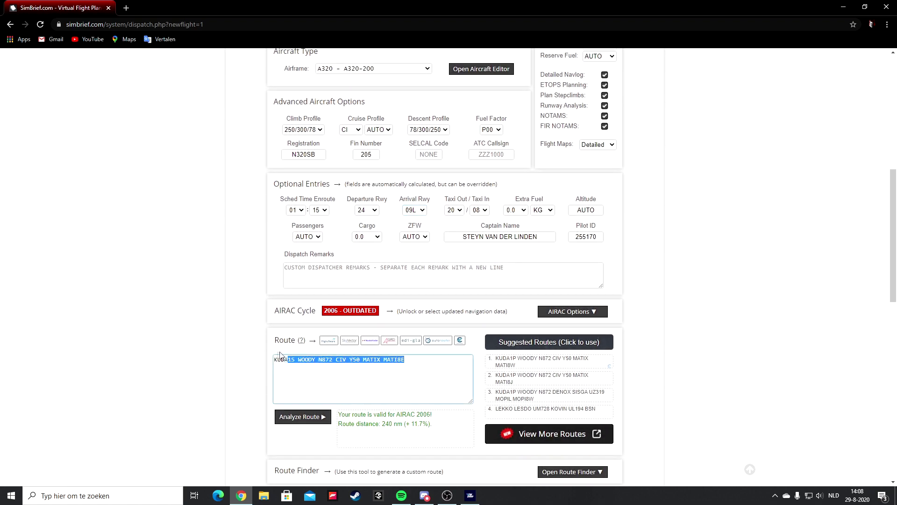
{"action": "left_click", "coordinate": [295, 361]}
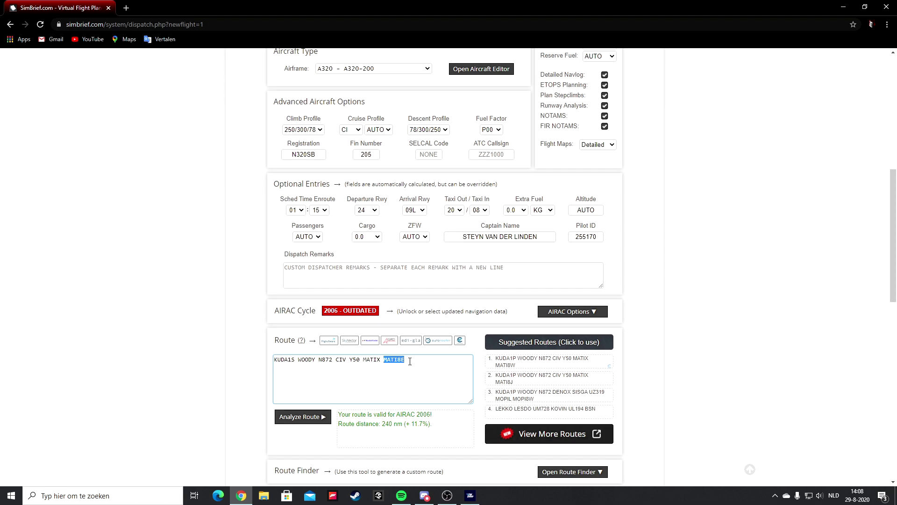
{"action": "scroll", "coordinate": [409, 361], "scroll_direction": "down", "scroll_amount": 2}
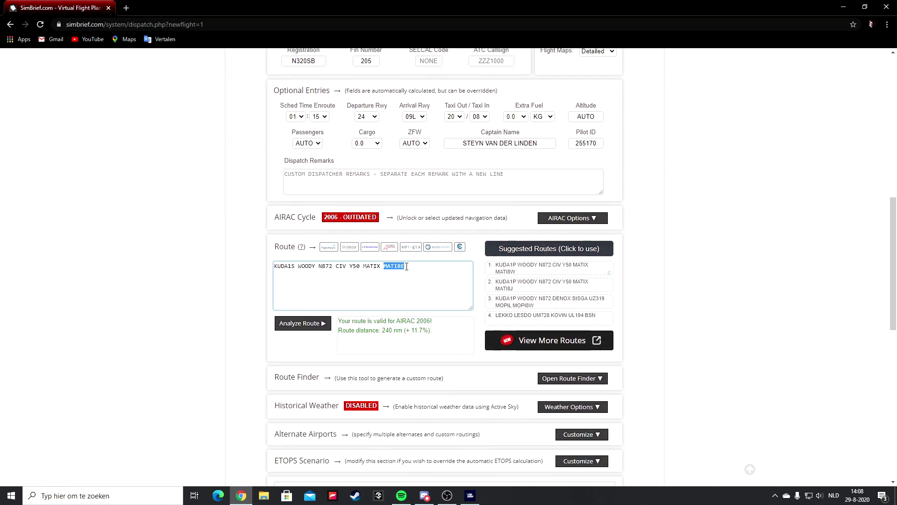
{"action": "left_click", "coordinate": [392, 266]}
{"action": "scroll", "coordinate": [451, 282], "scroll_direction": "up", "scroll_amount": 5}
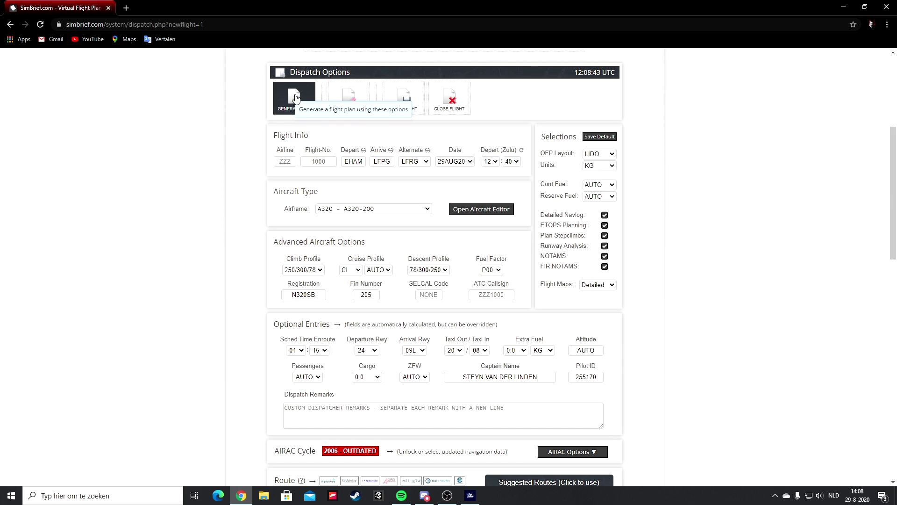
{"action": "left_click", "coordinate": [302, 105]}
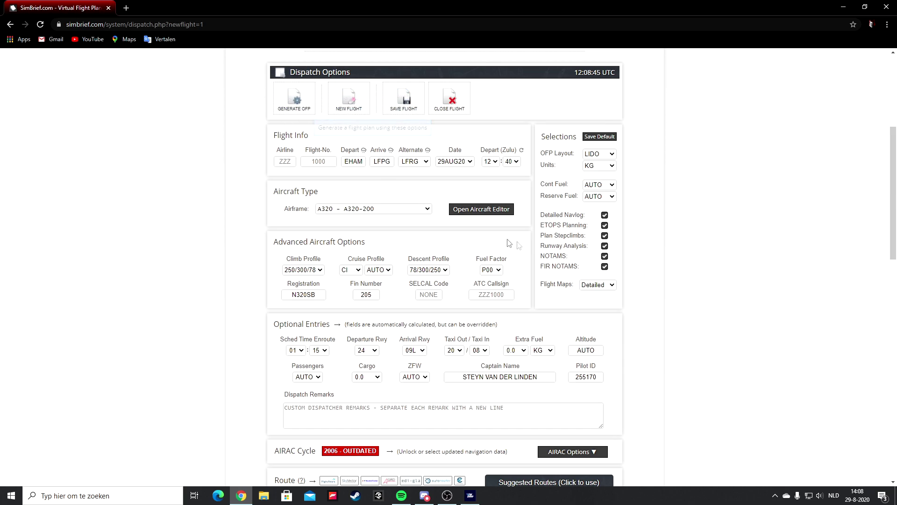
{"action": "scroll", "coordinate": [714, 295], "scroll_direction": "down", "scroll_amount": 13}
{"action": "scroll", "coordinate": [714, 295], "scroll_direction": "up", "scroll_amount": 12}
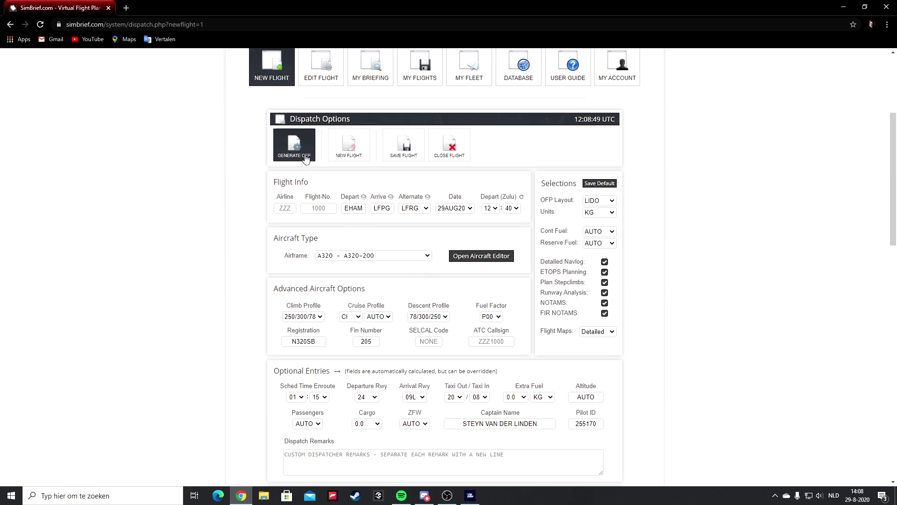
{"action": "left_click", "coordinate": [295, 145]}
Confirm OFP generation and review the briefing's routing, route map and paperwork preview
{"action": "left_click", "coordinate": [430, 295]}
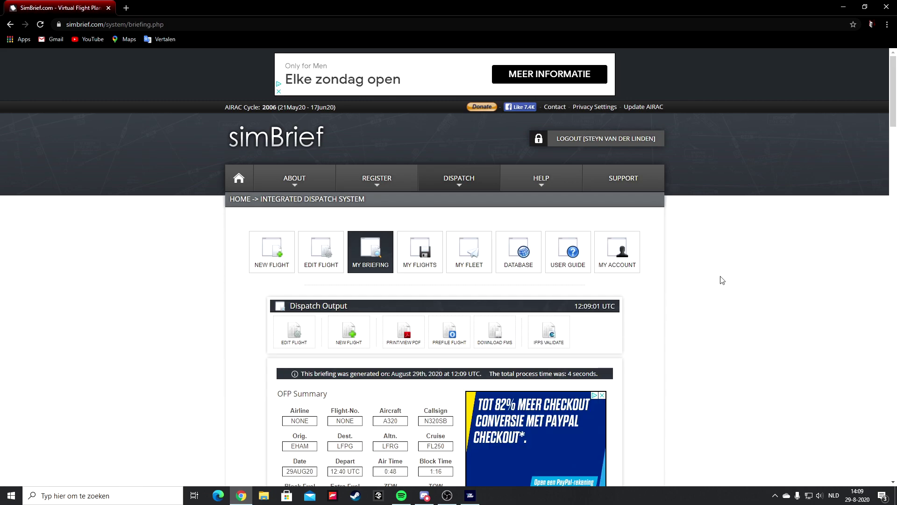
{"action": "scroll", "coordinate": [722, 280], "scroll_direction": "down", "scroll_amount": 4}
{"action": "scroll", "coordinate": [696, 220], "scroll_direction": "down", "scroll_amount": 1}
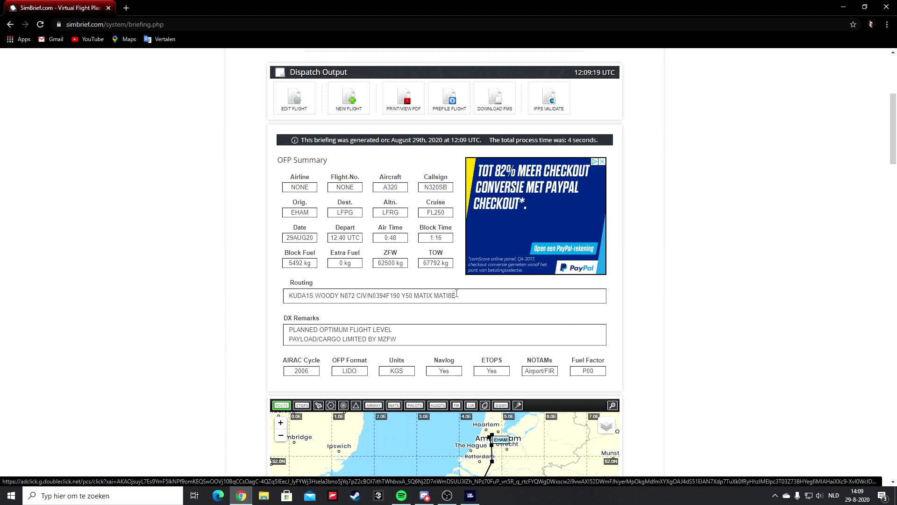
{"action": "mouse_move", "coordinate": [472, 296]}
{"action": "left_mouse_down"}
{"action": "mouse_move", "coordinate": [275, 298]}
{"action": "mouse_move", "coordinate": [469, 300]}
{"action": "left_mouse_up"}
{"action": "left_click", "coordinate": [286, 301]}
{"action": "left_click", "coordinate": [466, 306]}
{"action": "scroll", "coordinate": [715, 295], "scroll_direction": "down", "scroll_amount": 12}
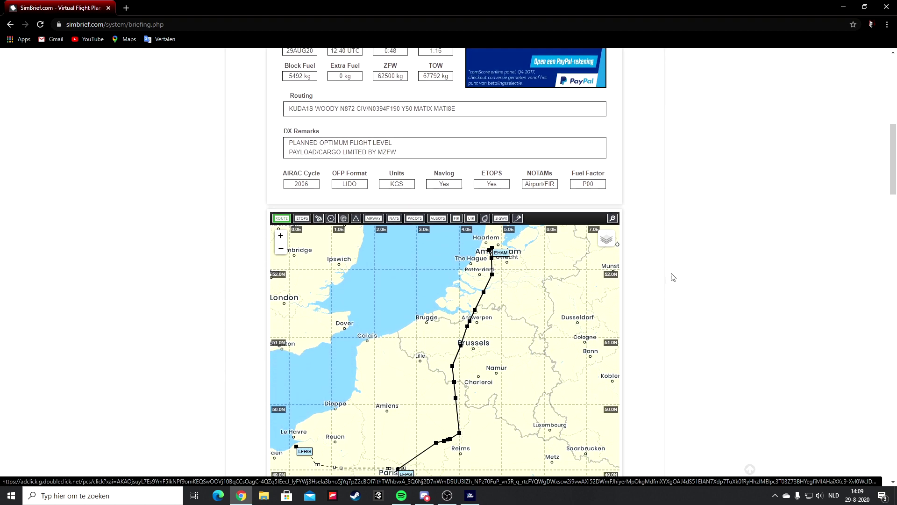
{"action": "scroll", "coordinate": [672, 276], "scroll_direction": "down", "scroll_amount": 1}
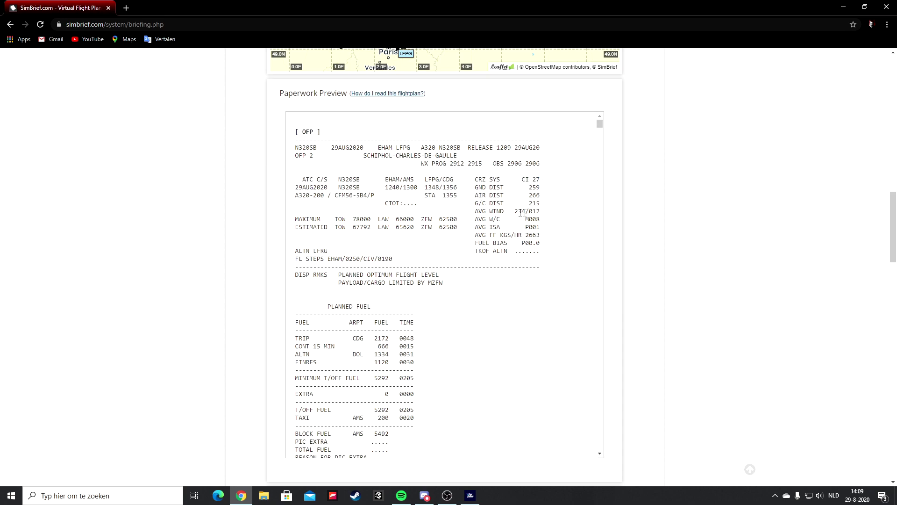
{"action": "scroll", "coordinate": [455, 248], "scroll_direction": "down", "scroll_amount": 6}
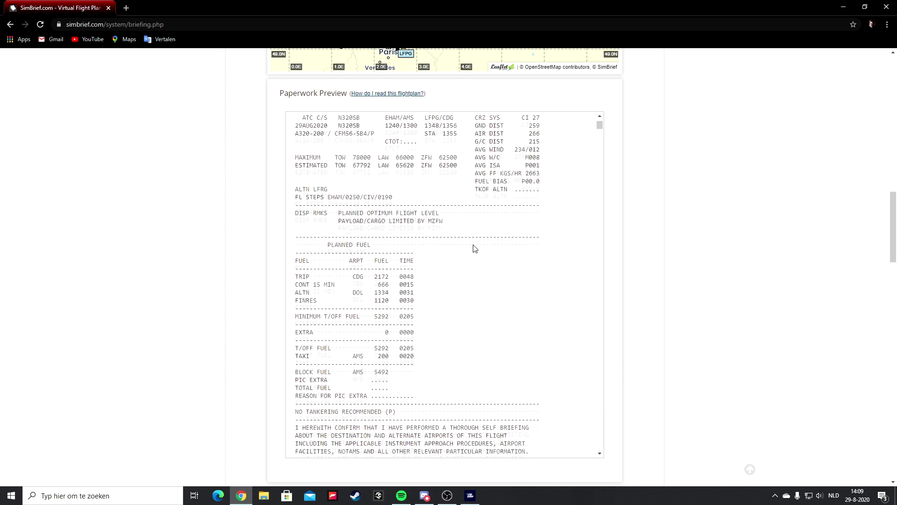
{"action": "scroll", "coordinate": [474, 245], "scroll_direction": "down", "scroll_amount": 10}
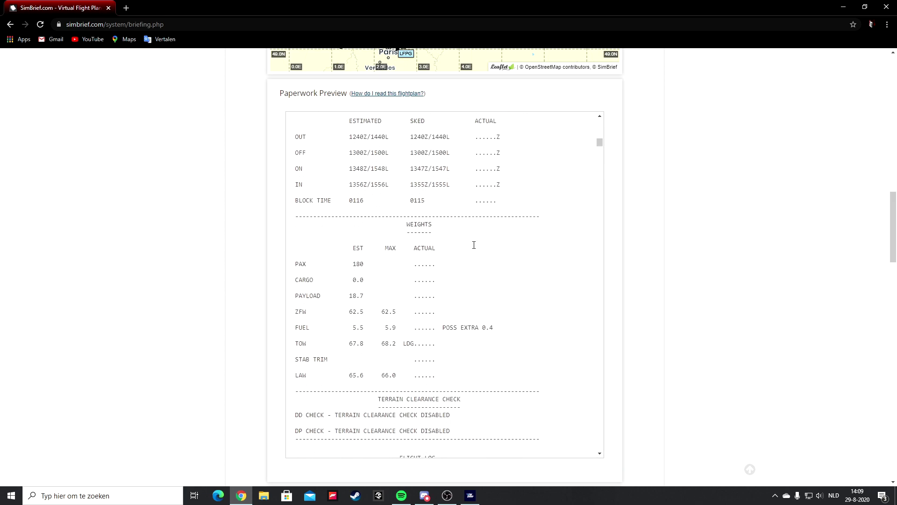
{"action": "scroll", "coordinate": [473, 245], "scroll_direction": "down", "scroll_amount": 5}
{"action": "scroll", "coordinate": [473, 246], "scroll_direction": "up", "scroll_amount": 8}
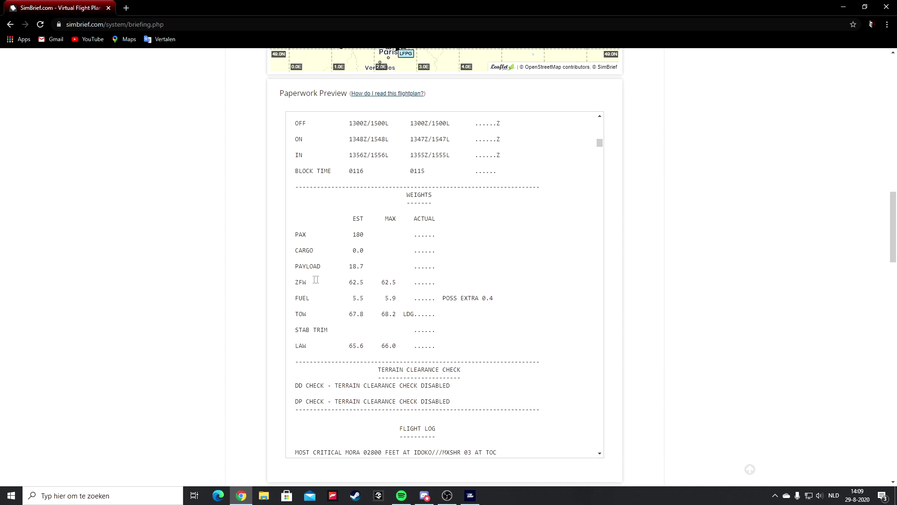
{"action": "scroll", "coordinate": [359, 251], "scroll_direction": "down", "scroll_amount": 15}
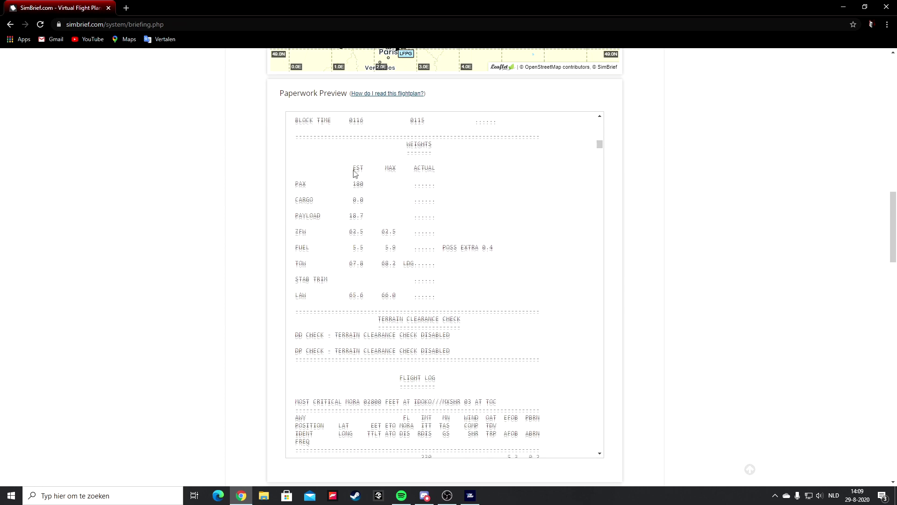
{"action": "scroll", "coordinate": [417, 213], "scroll_direction": "down", "scroll_amount": 10}
{"action": "scroll", "coordinate": [455, 228], "scroll_direction": "up", "scroll_amount": 16}
{"action": "scroll", "coordinate": [455, 228], "scroll_direction": "up", "scroll_amount": 20}
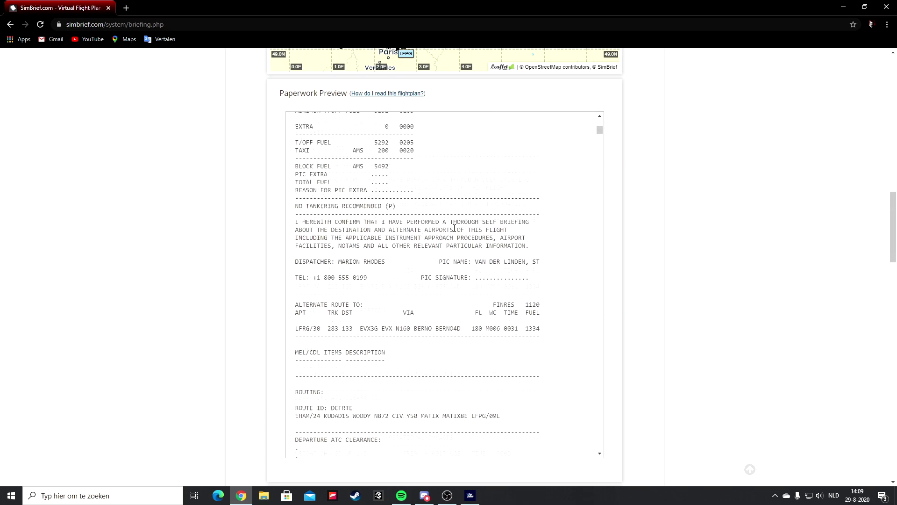
{"action": "scroll", "coordinate": [652, 221], "scroll_direction": "up", "scroll_amount": 12}
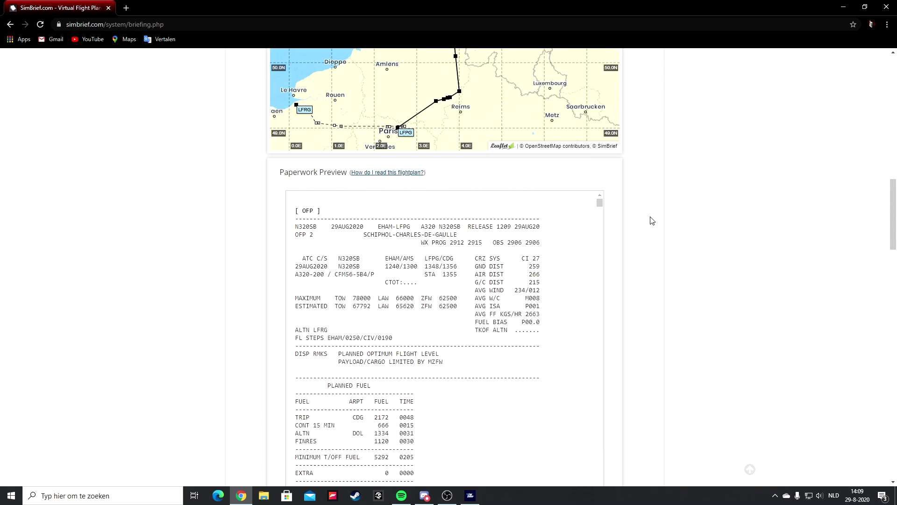
{"action": "scroll", "coordinate": [652, 221], "scroll_direction": "up", "scroll_amount": 1}
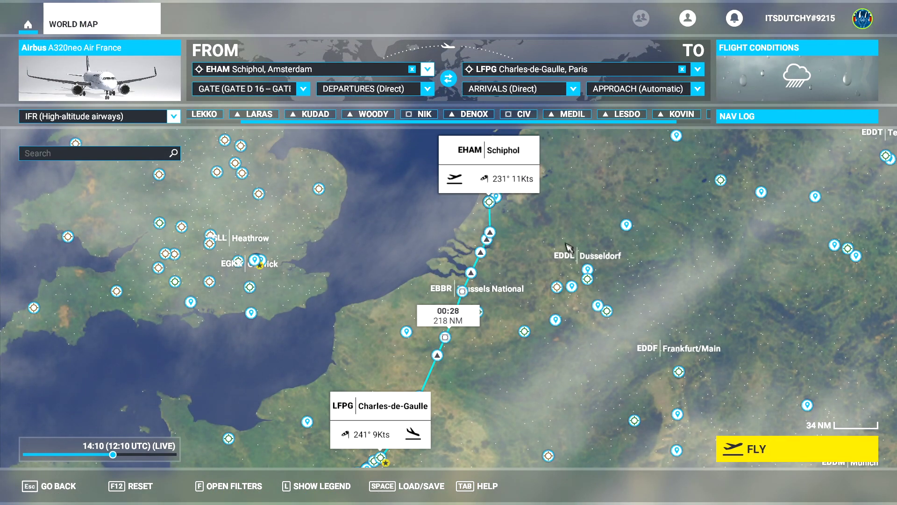
Zoom the world map in on EHAM Schiphol along the IFR high-altitude route
{"action": "scroll", "coordinate": [510, 255], "scroll_direction": "up", "scroll_amount": 1}
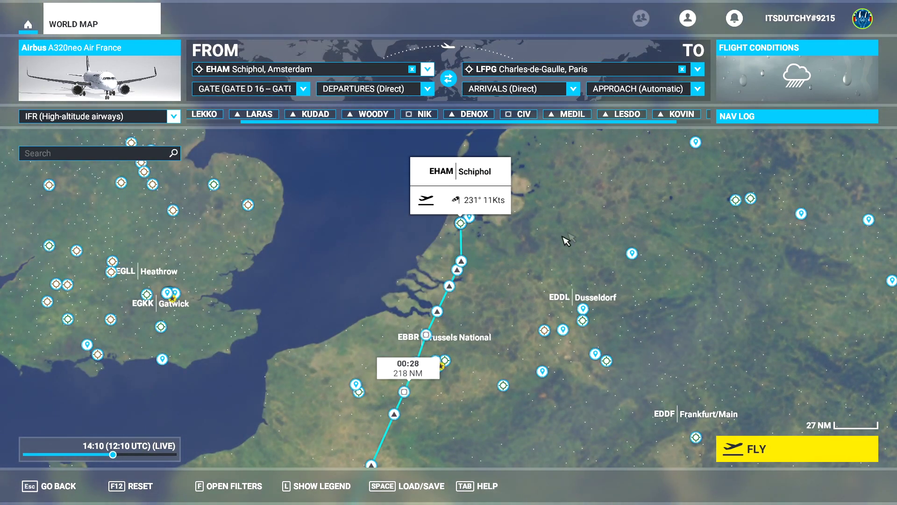
{"action": "scroll", "coordinate": [495, 270], "scroll_direction": "up", "scroll_amount": 1}
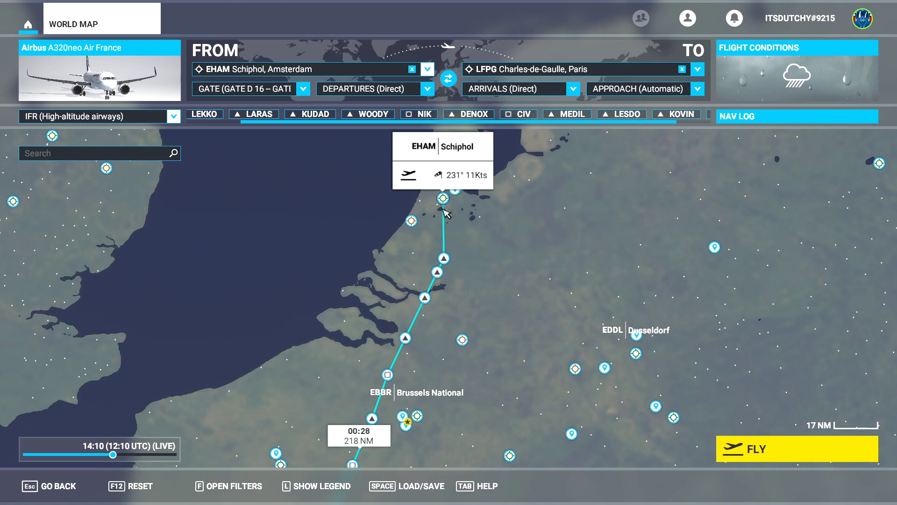
{"action": "scroll", "coordinate": [444, 213], "scroll_direction": "up", "scroll_amount": 2}
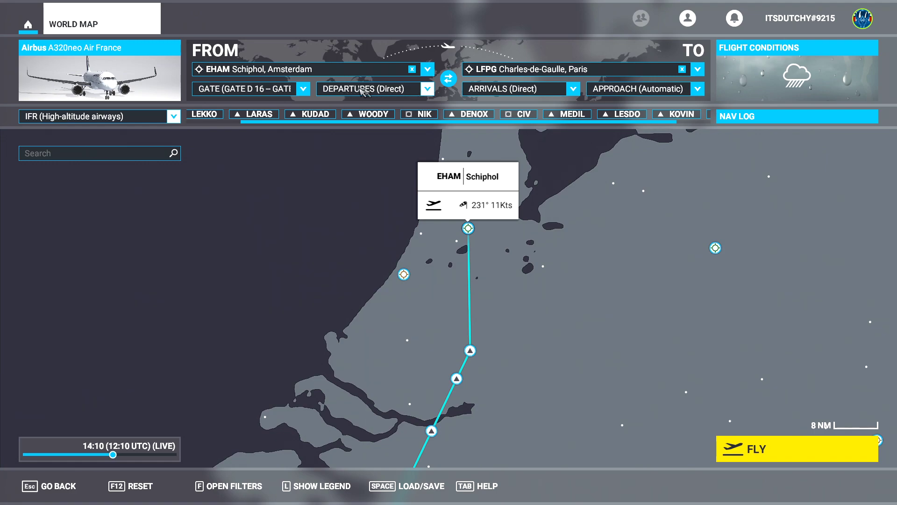
{"action": "left_click", "coordinate": [428, 89]}
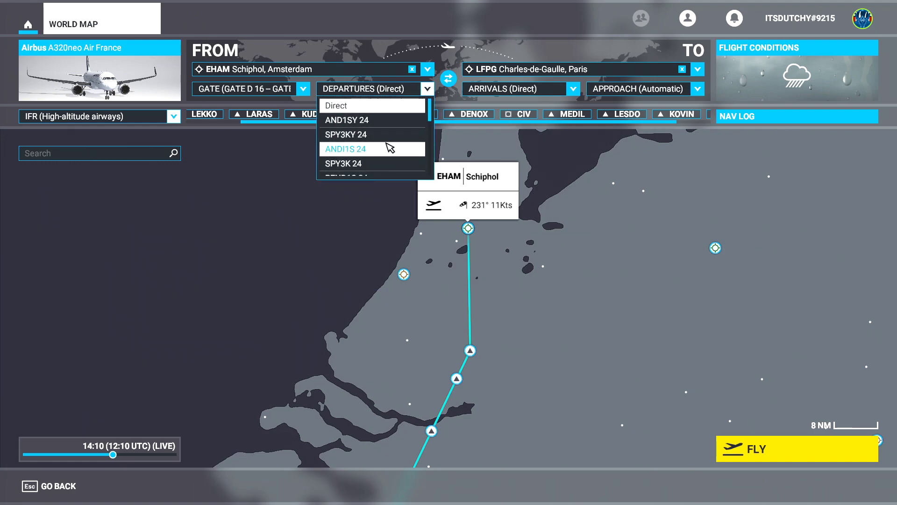
{"action": "scroll", "coordinate": [388, 140], "scroll_direction": "down", "scroll_amount": 5}
{"action": "scroll", "coordinate": [388, 149], "scroll_direction": "up", "scroll_amount": 3}
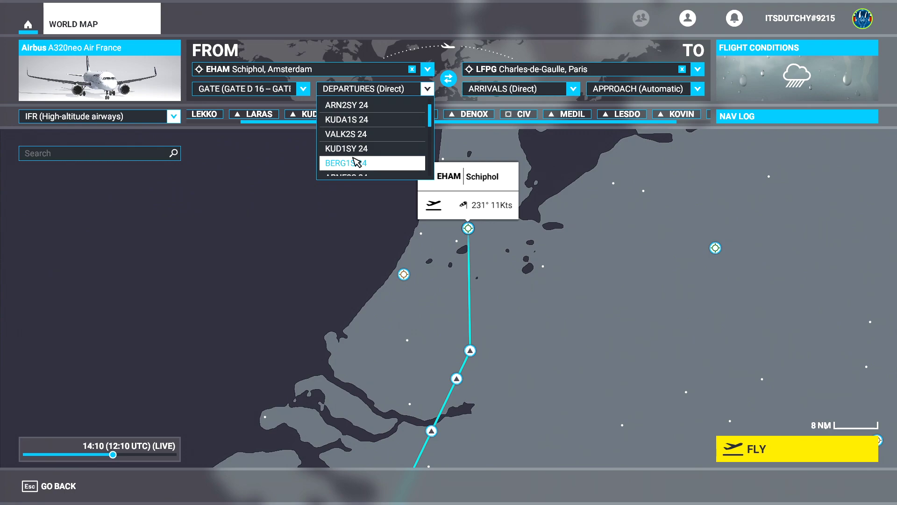
{"action": "scroll", "coordinate": [370, 152], "scroll_direction": "down", "scroll_amount": 3}
{"action": "scroll", "coordinate": [367, 154], "scroll_direction": "up", "scroll_amount": 4}
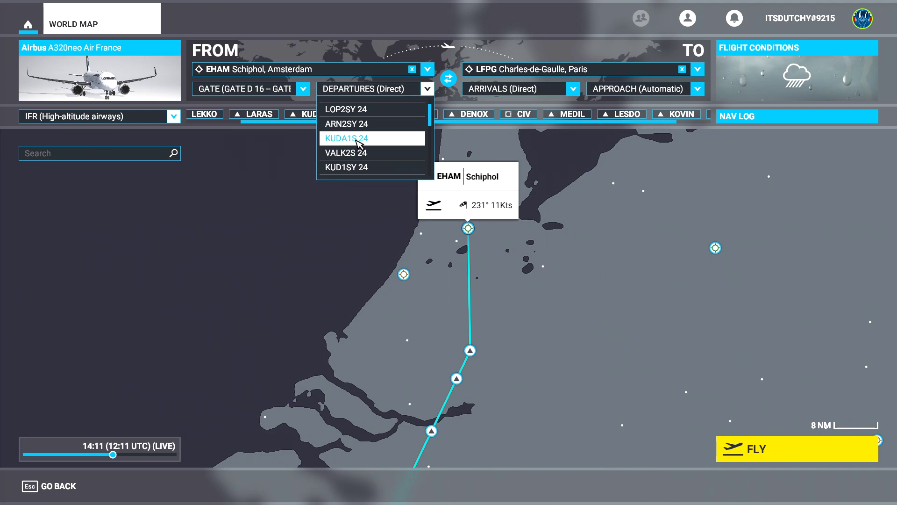
{"action": "key", "text": "Return"}
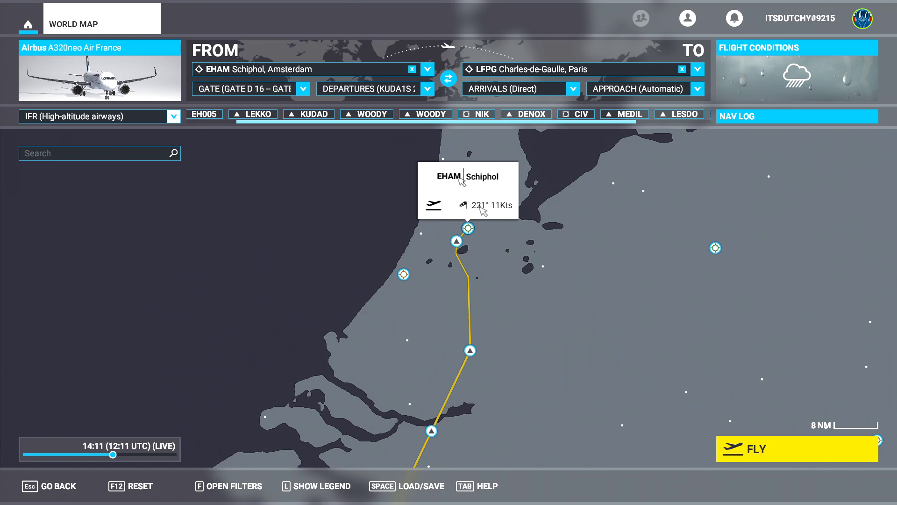
{"action": "scroll", "coordinate": [482, 263], "scroll_direction": "up", "scroll_amount": 2}
{"action": "scroll", "coordinate": [485, 263], "scroll_direction": "up", "scroll_amount": 3}
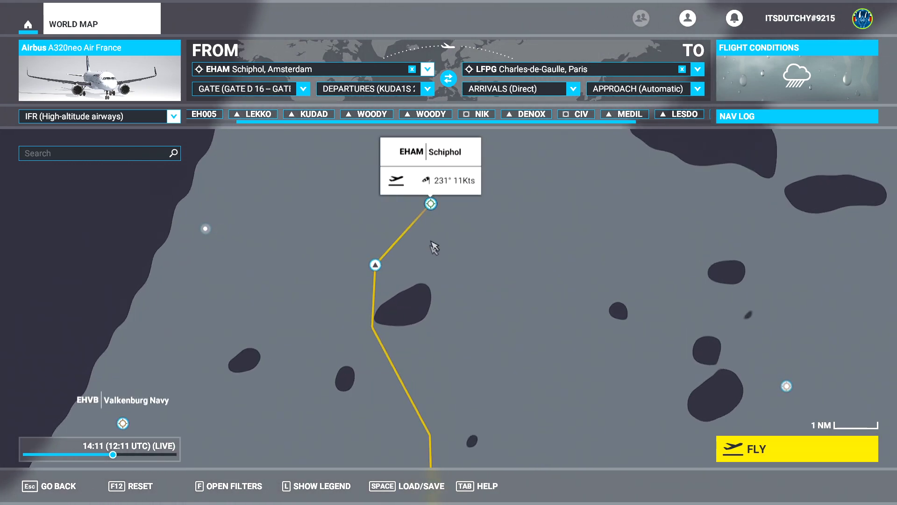
{"action": "scroll", "coordinate": [379, 280], "scroll_direction": "down", "scroll_amount": 3}
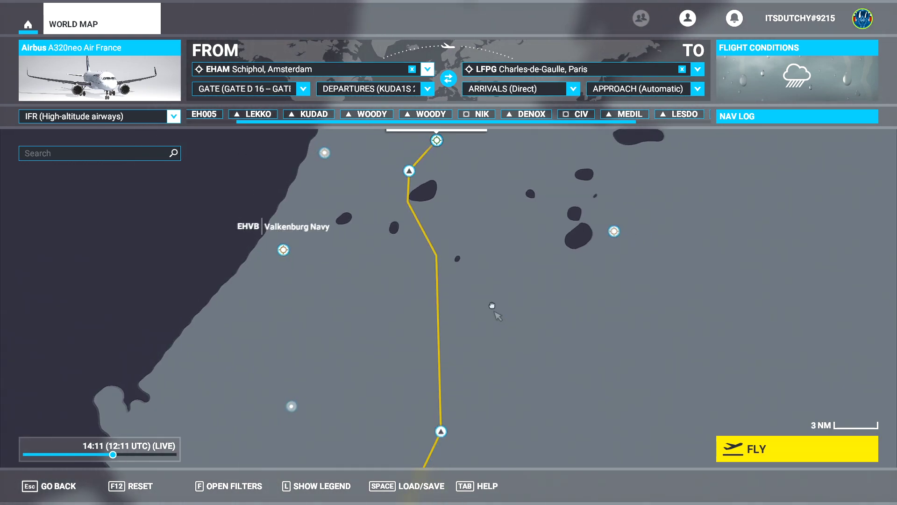
{"action": "scroll", "coordinate": [483, 323], "scroll_direction": "down", "scroll_amount": 2}
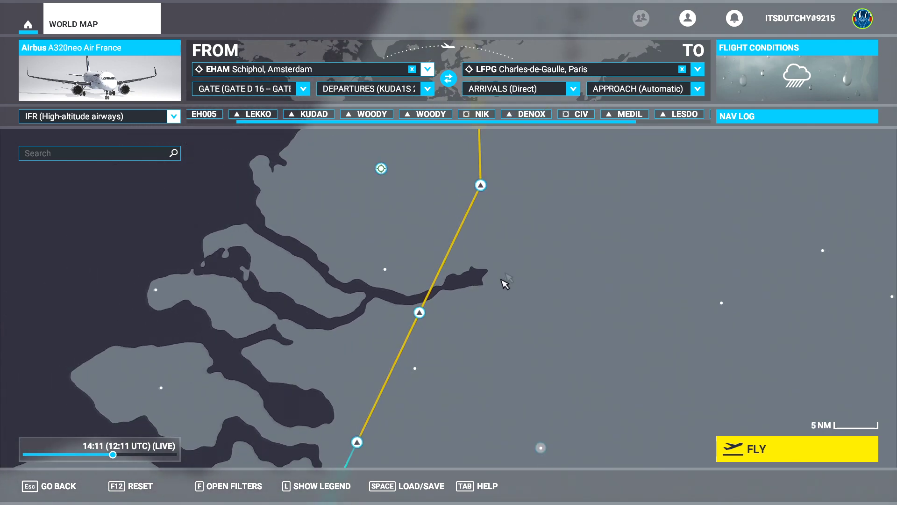
{"action": "scroll", "coordinate": [544, 234], "scroll_direction": "up", "scroll_amount": 2}
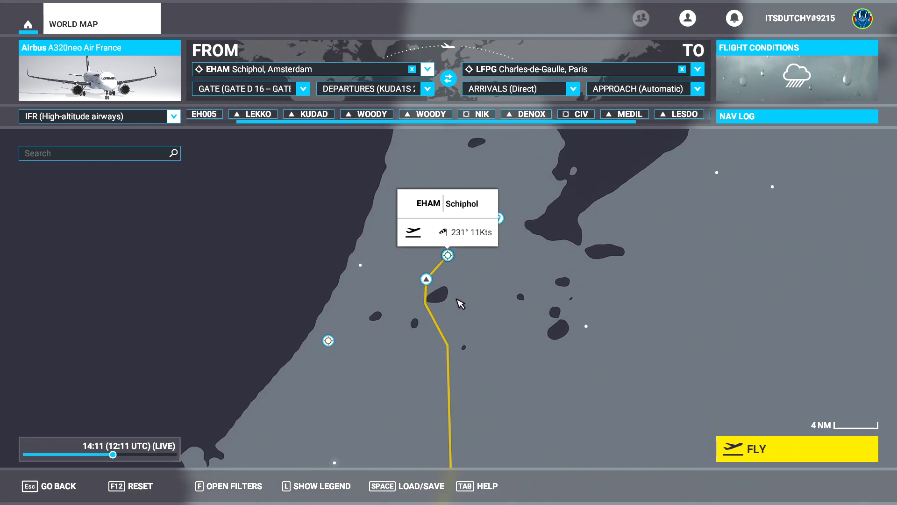
{"action": "scroll", "coordinate": [459, 304], "scroll_direction": "up", "scroll_amount": 2}
{"action": "scroll", "coordinate": [473, 279], "scroll_direction": "down", "scroll_amount": 2}
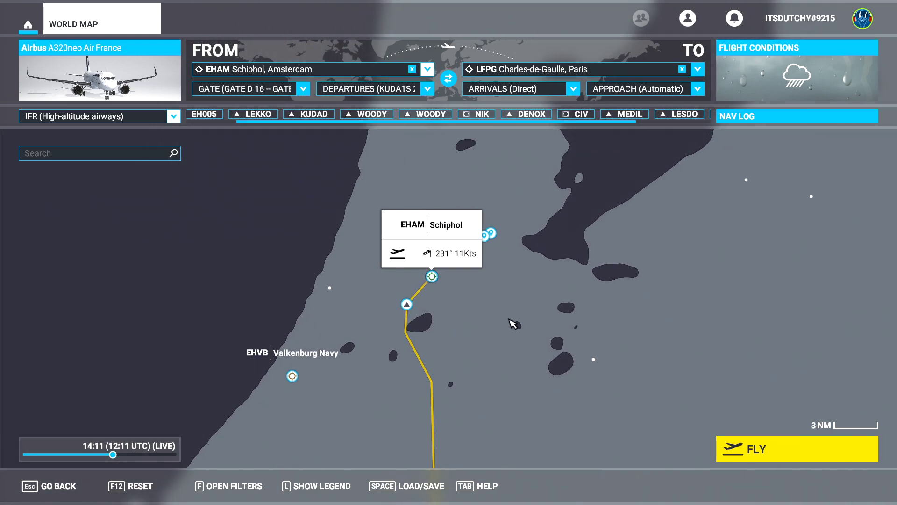
{"action": "scroll", "coordinate": [513, 328], "scroll_direction": "up", "scroll_amount": 2}
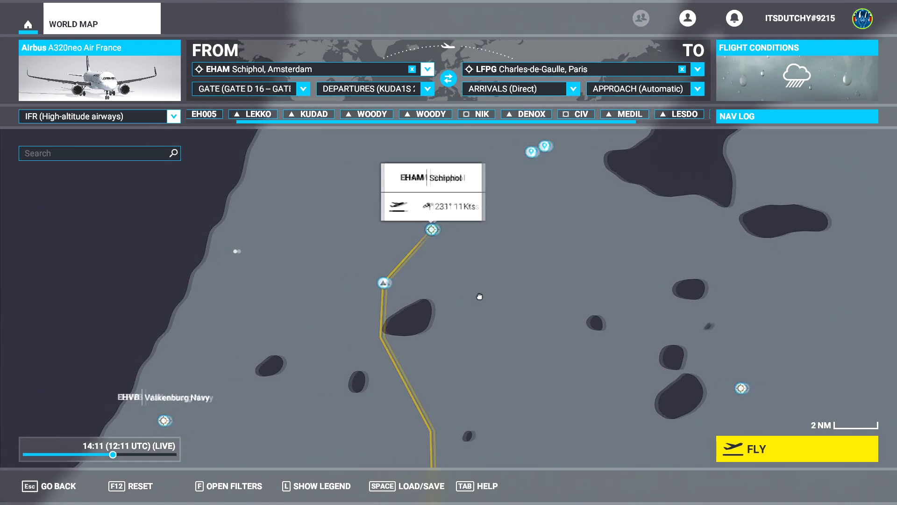
{"action": "scroll", "coordinate": [486, 355], "scroll_direction": "down", "scroll_amount": 4}
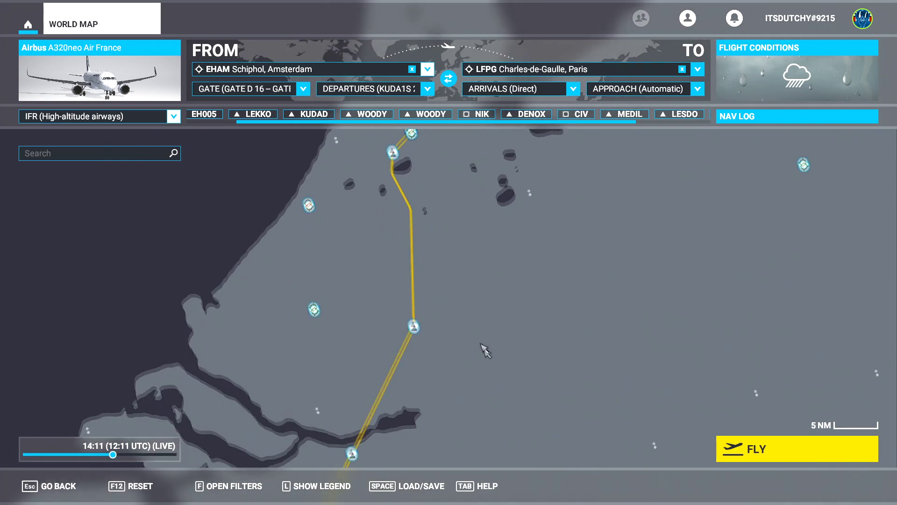
{"action": "scroll", "coordinate": [501, 265], "scroll_direction": "up", "scroll_amount": 4}
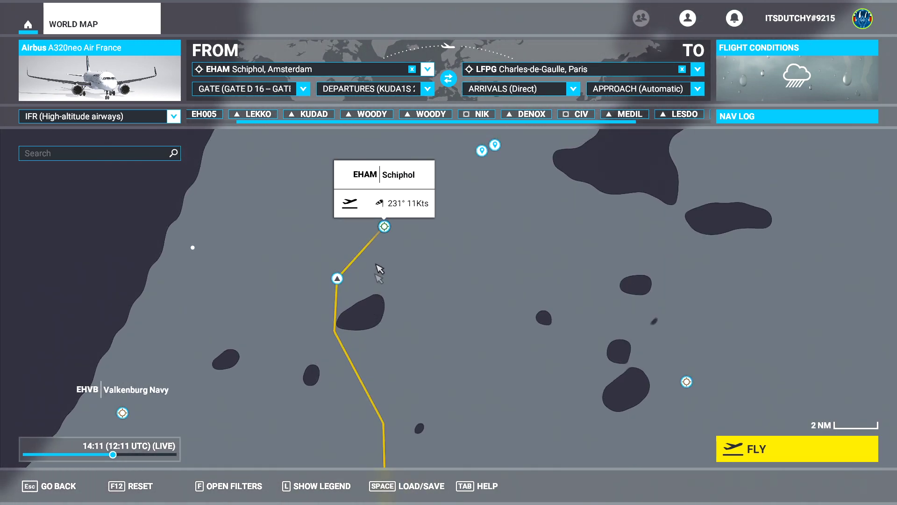
{"action": "scroll", "coordinate": [467, 318], "scroll_direction": "down", "scroll_amount": 3}
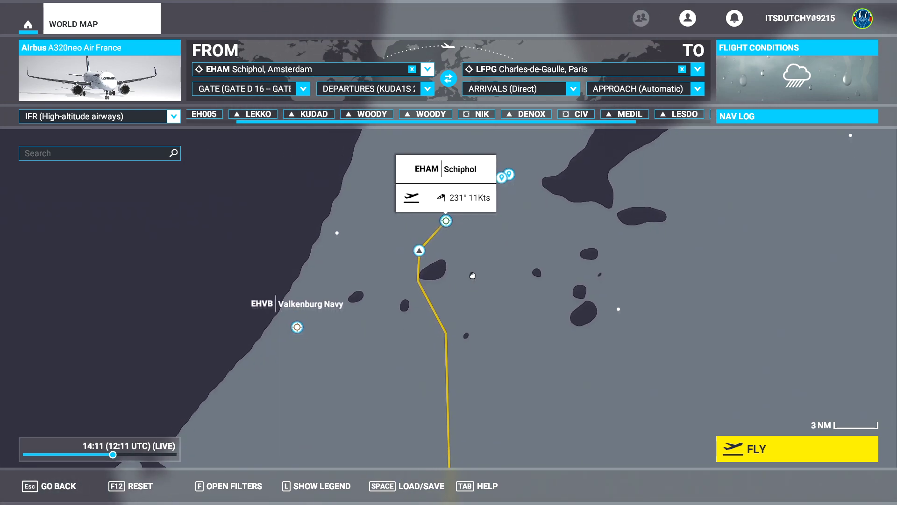
{"action": "scroll", "coordinate": [465, 276], "scroll_direction": "down", "scroll_amount": 3}
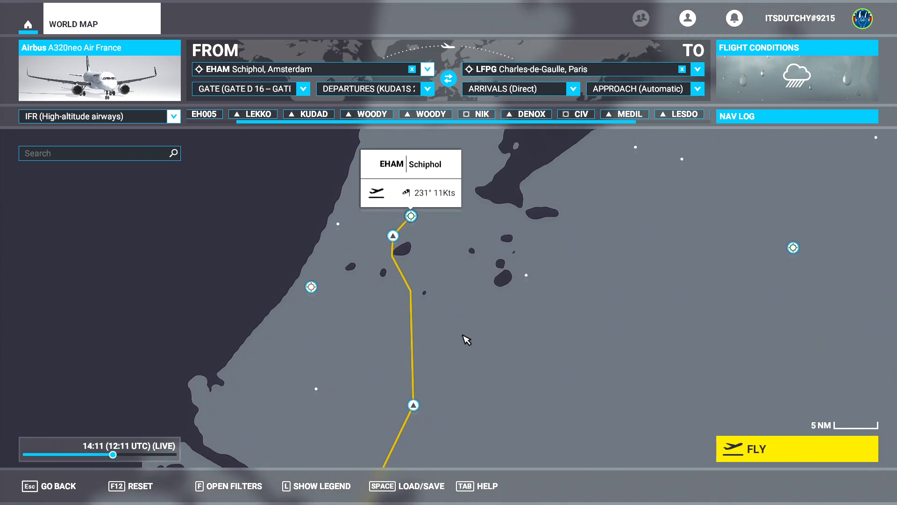
{"action": "scroll", "coordinate": [462, 299], "scroll_direction": "down", "scroll_amount": 2}
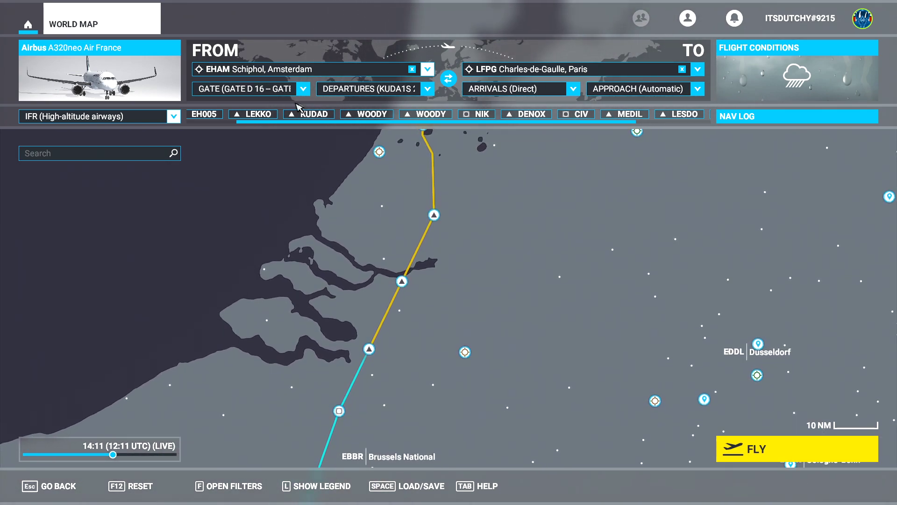
Select the MATI8E 09L arrival procedure for Charles-de-Gaulle
{"action": "left_click_drag", "start_coordinate": [517, 356], "coordinate": [675, 177]}
{"action": "scroll", "coordinate": [675, 178], "scroll_direction": "up", "scroll_amount": 4}
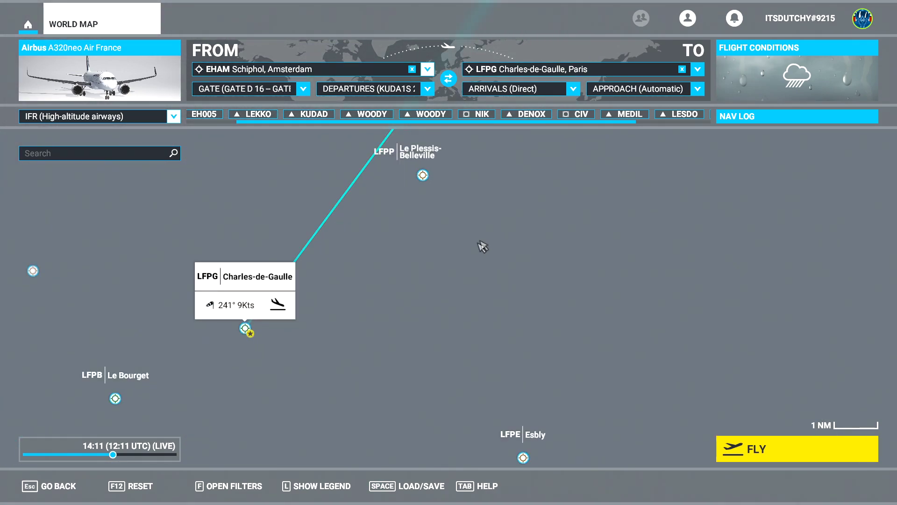
{"action": "left_click", "coordinate": [562, 91]}
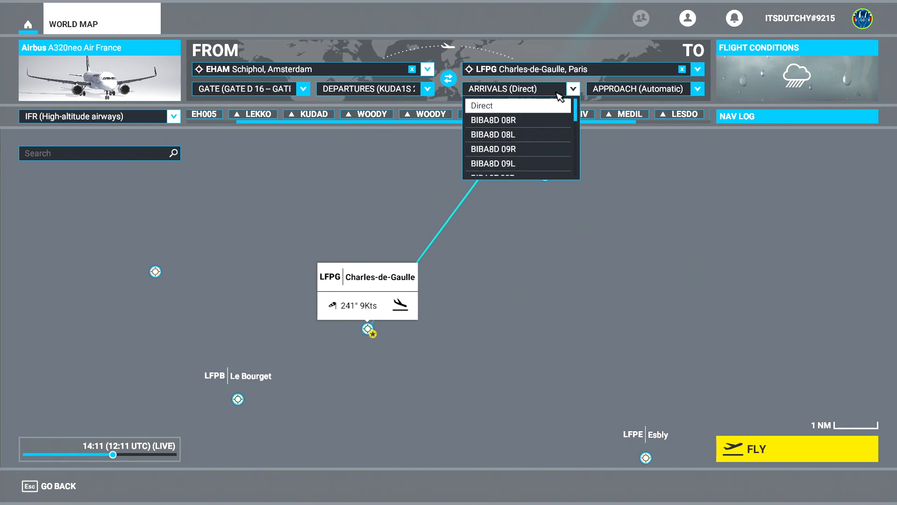
{"action": "scroll", "coordinate": [537, 130], "scroll_direction": "down", "scroll_amount": 2}
{"action": "left_click_drag", "start_coordinate": [576, 112], "coordinate": [577, 136]}
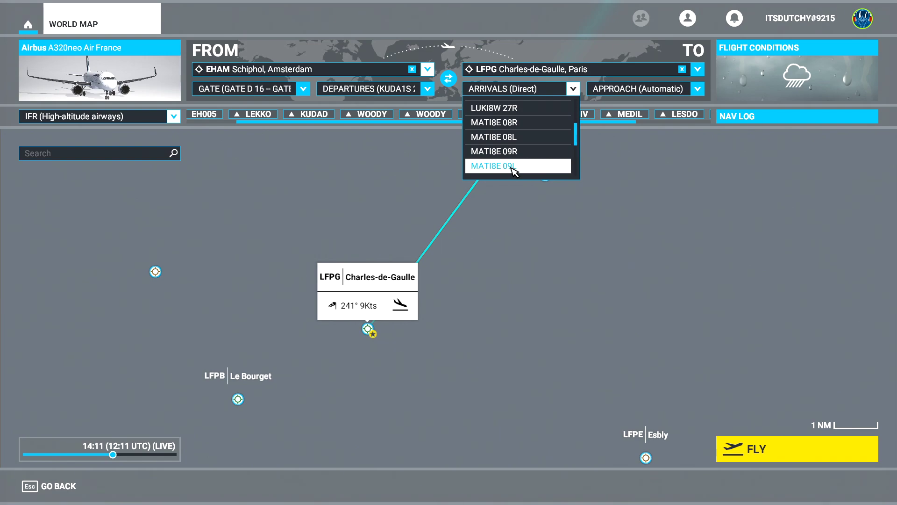
{"action": "left_click", "coordinate": [513, 168]}
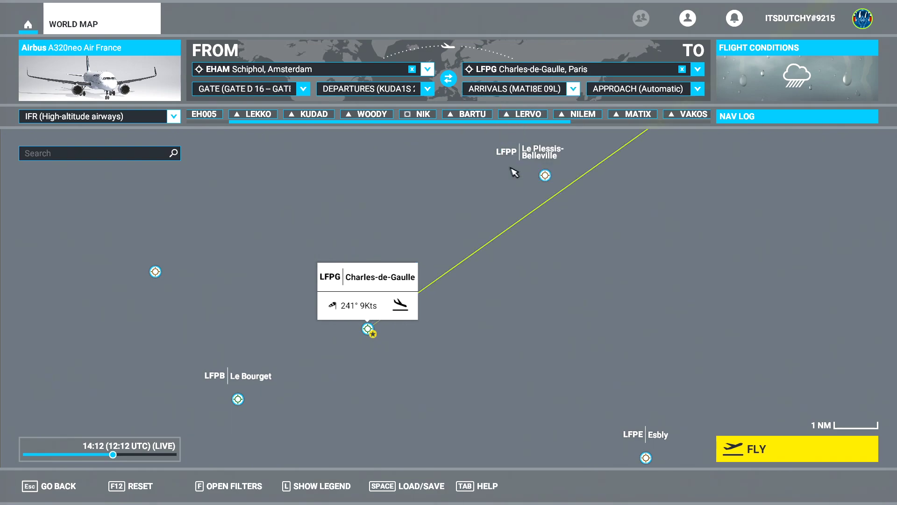
Inspect the new arrival routing through NILEM, MATIX and VAKOS to runway 09L
{"action": "scroll", "coordinate": [485, 305], "scroll_direction": "down", "scroll_amount": 5}
{"action": "scroll", "coordinate": [596, 230], "scroll_direction": "down", "scroll_amount": 3}
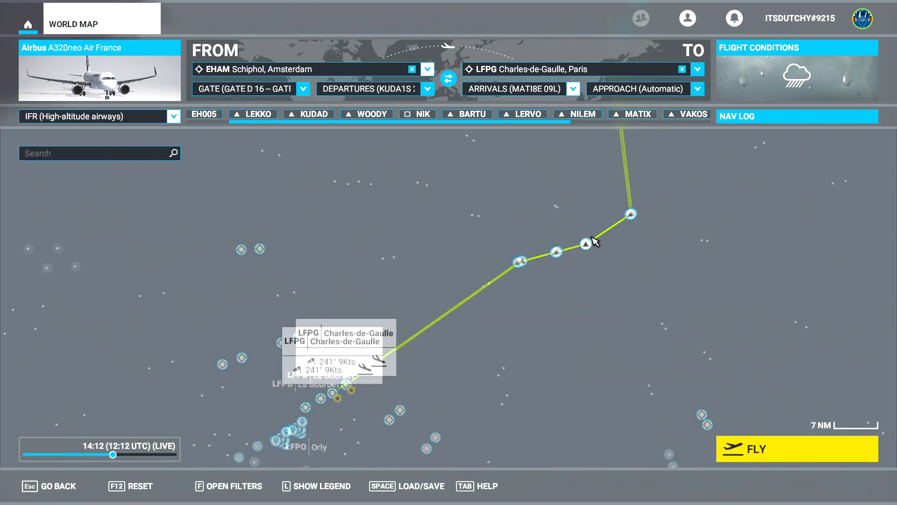
{"action": "left_click_drag", "start_coordinate": [581, 332], "coordinate": [541, 302]}
{"action": "scroll", "coordinate": [542, 302], "scroll_direction": "up", "scroll_amount": 4}
{"action": "scroll", "coordinate": [396, 280], "scroll_direction": "down", "scroll_amount": 5}
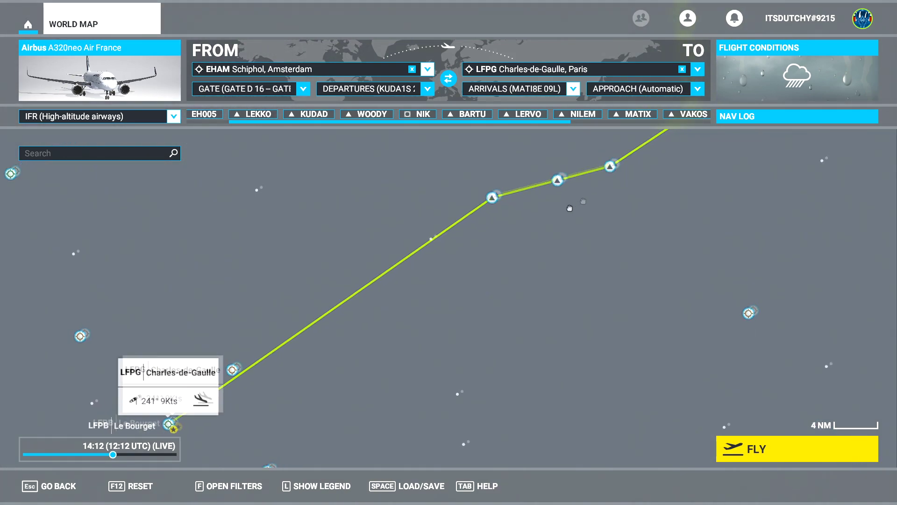
{"action": "left_click_drag", "start_coordinate": [557, 234], "coordinate": [567, 139]}
{"action": "scroll", "coordinate": [547, 192], "scroll_direction": "up", "scroll_amount": 2}
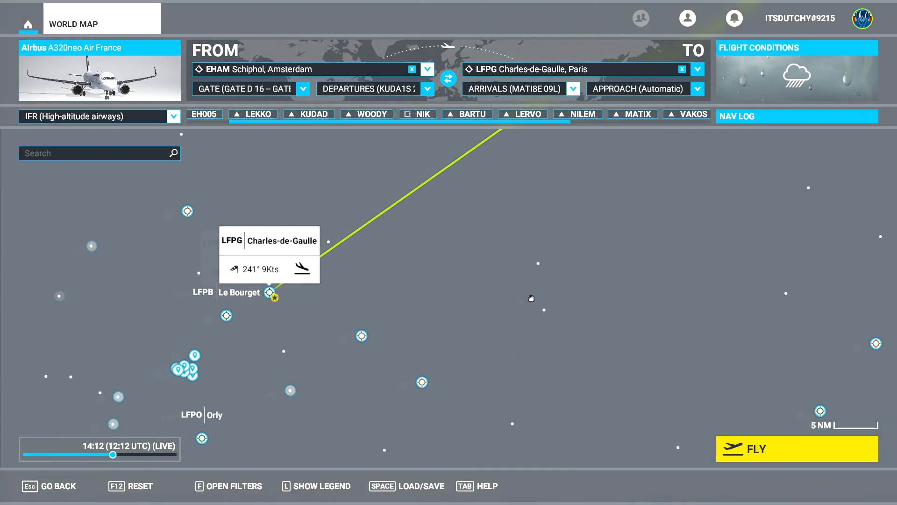
{"action": "scroll", "coordinate": [453, 300], "scroll_direction": "up", "scroll_amount": 3}
{"action": "scroll", "coordinate": [326, 309], "scroll_direction": "up", "scroll_amount": 3}
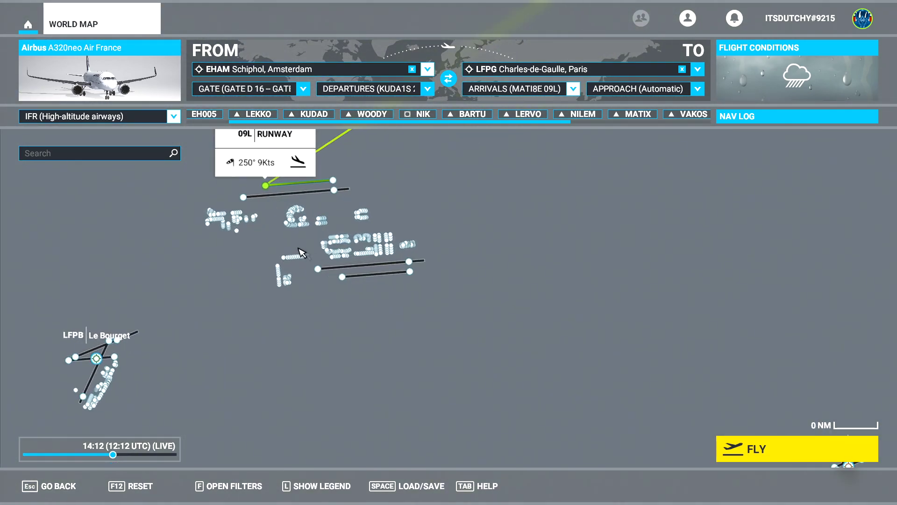
Choose the ILS 09L approach for LFPG and show the whole 240 NM Amsterdam–Paris route
{"action": "left_click", "coordinate": [625, 89]}
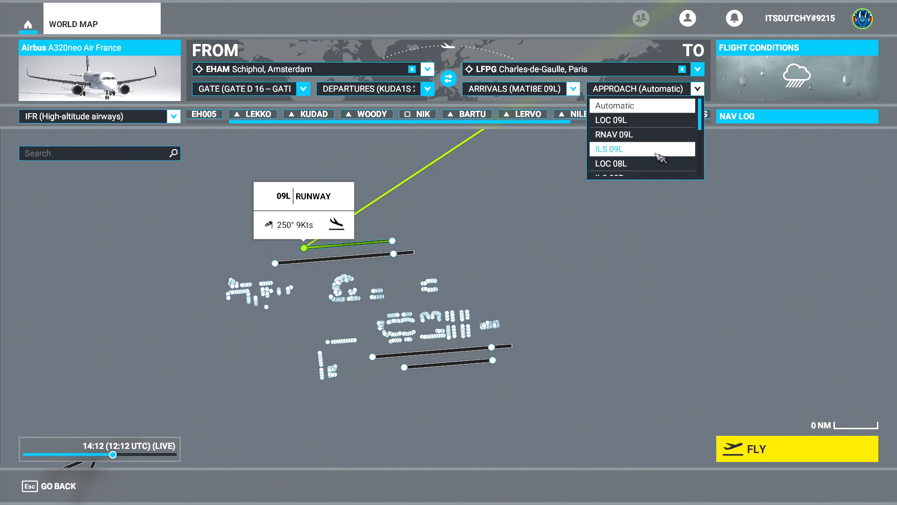
{"action": "scroll", "coordinate": [628, 154], "scroll_direction": "down", "scroll_amount": 3}
{"action": "scroll", "coordinate": [640, 155], "scroll_direction": "up", "scroll_amount": 3}
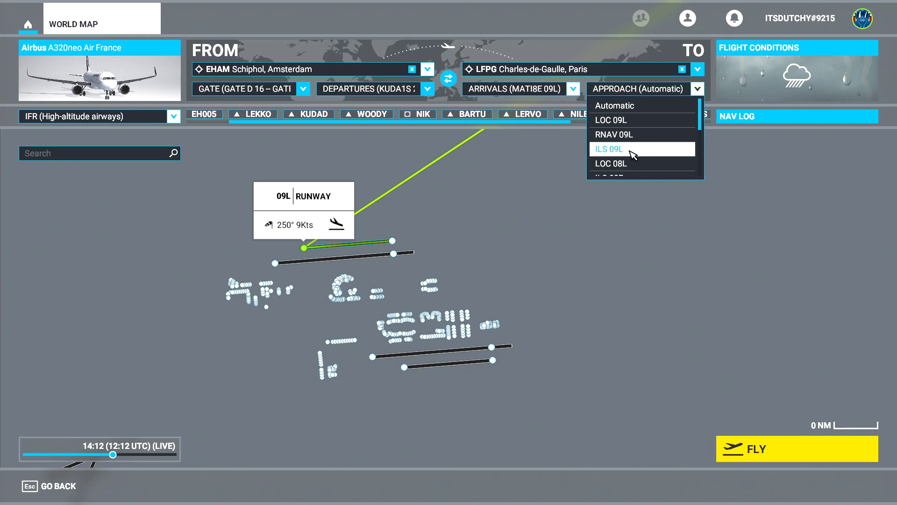
{"action": "left_click", "coordinate": [628, 150]}
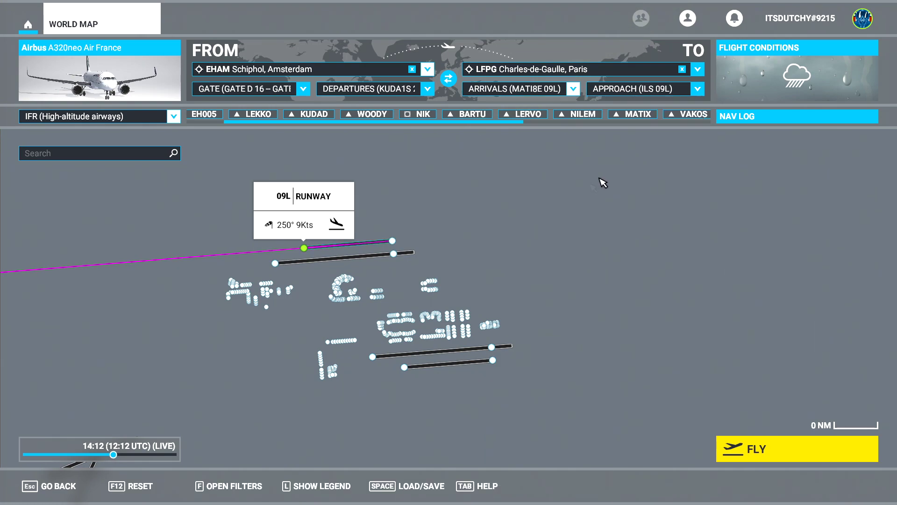
{"action": "scroll", "coordinate": [657, 233], "scroll_direction": "down", "scroll_amount": 5}
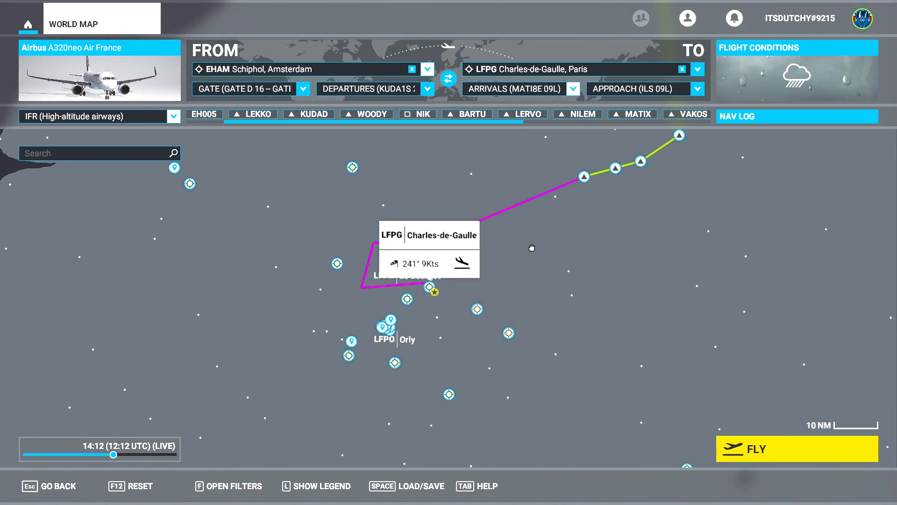
{"action": "scroll", "coordinate": [579, 308], "scroll_direction": "down", "scroll_amount": 3}
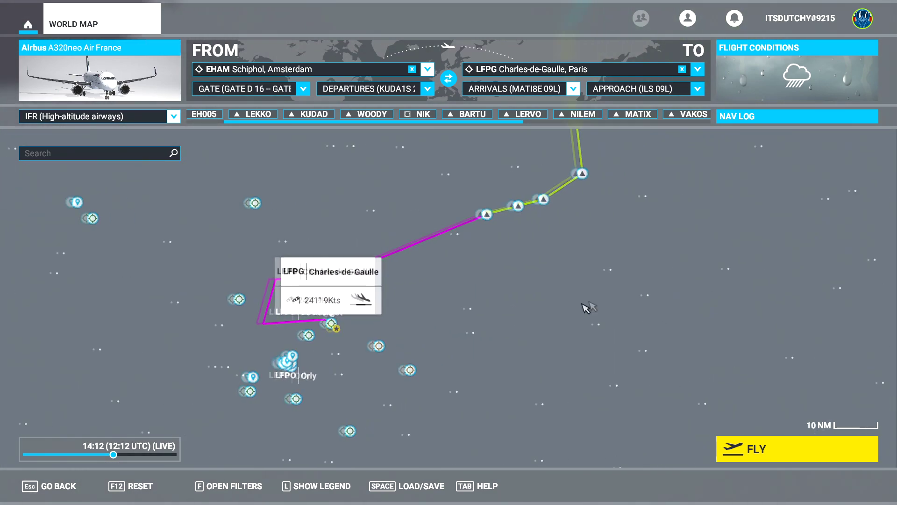
{"action": "scroll", "coordinate": [560, 238], "scroll_direction": "down", "scroll_amount": 2}
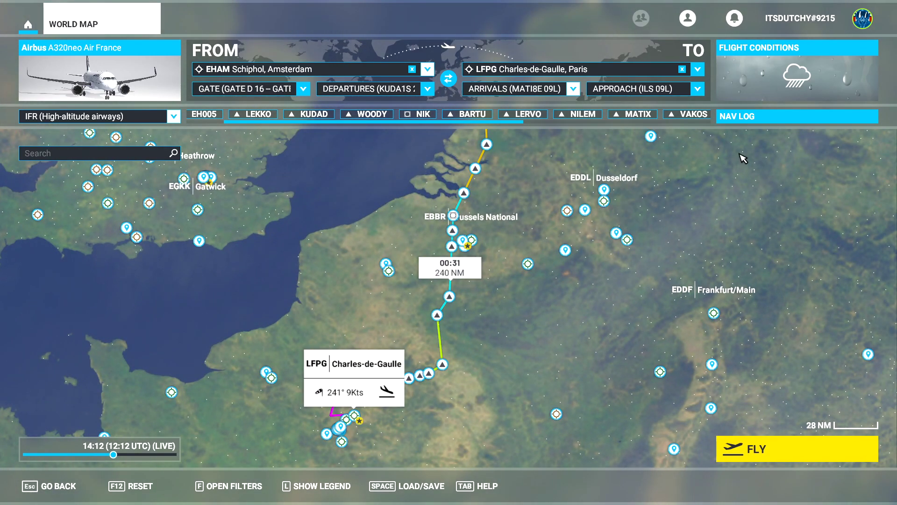
{"action": "scroll", "coordinate": [743, 159], "scroll_direction": "down", "scroll_amount": 1}
{"action": "left_click_drag", "start_coordinate": [744, 158], "coordinate": [645, 238]}
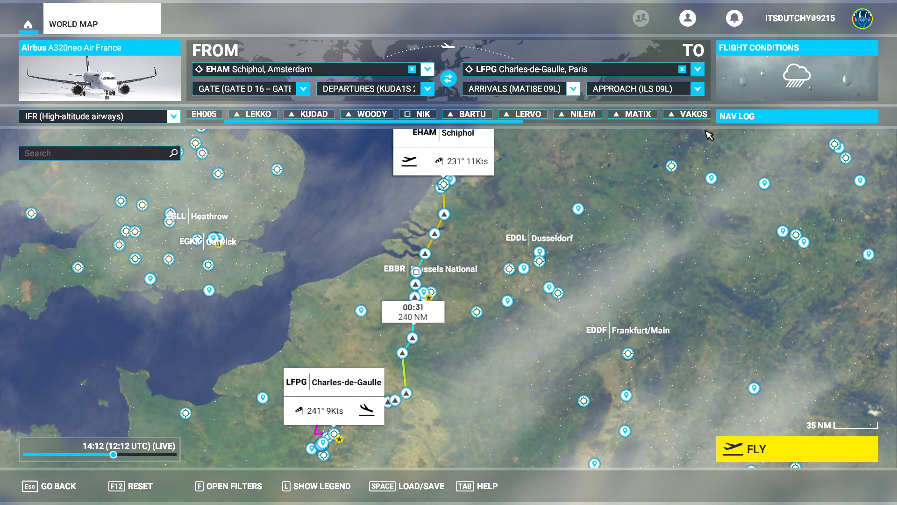
Check the nav log's profile and waypoints at 25000 ft cruise, then return to the map
{"action": "left_click", "coordinate": [738, 121]}
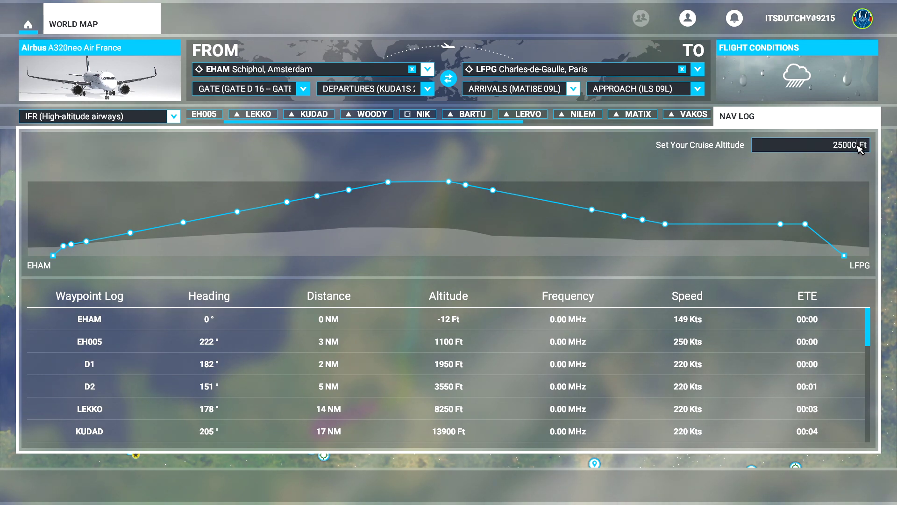
{"action": "key", "text": "Return"}
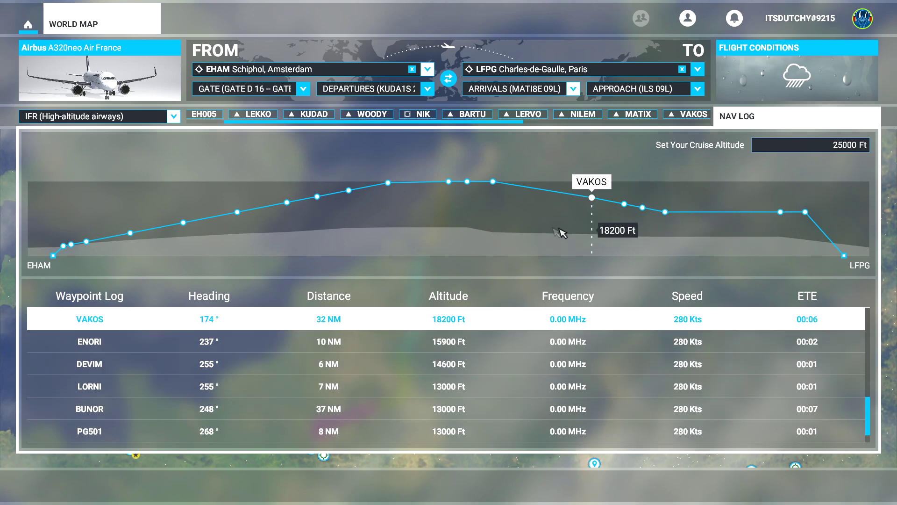
{"action": "left_click", "coordinate": [784, 119]}
{"action": "scroll", "coordinate": [543, 187], "scroll_direction": "up", "scroll_amount": 2}
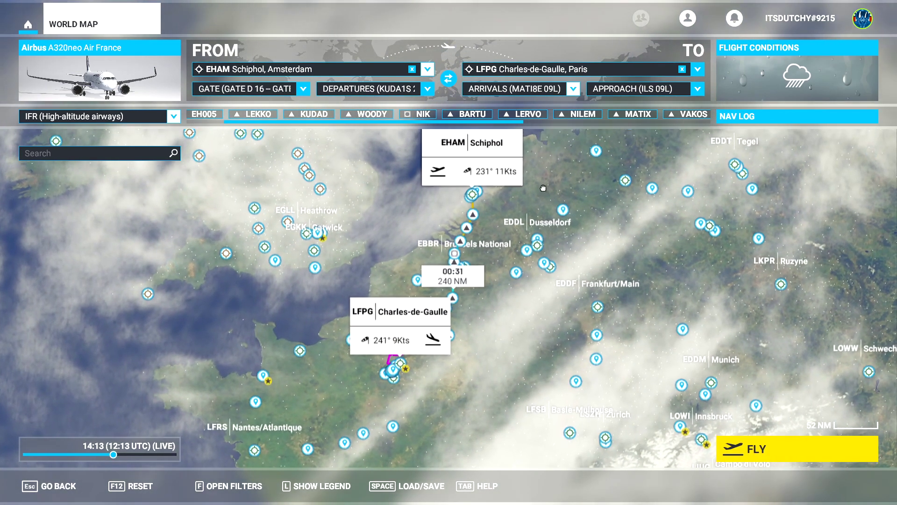